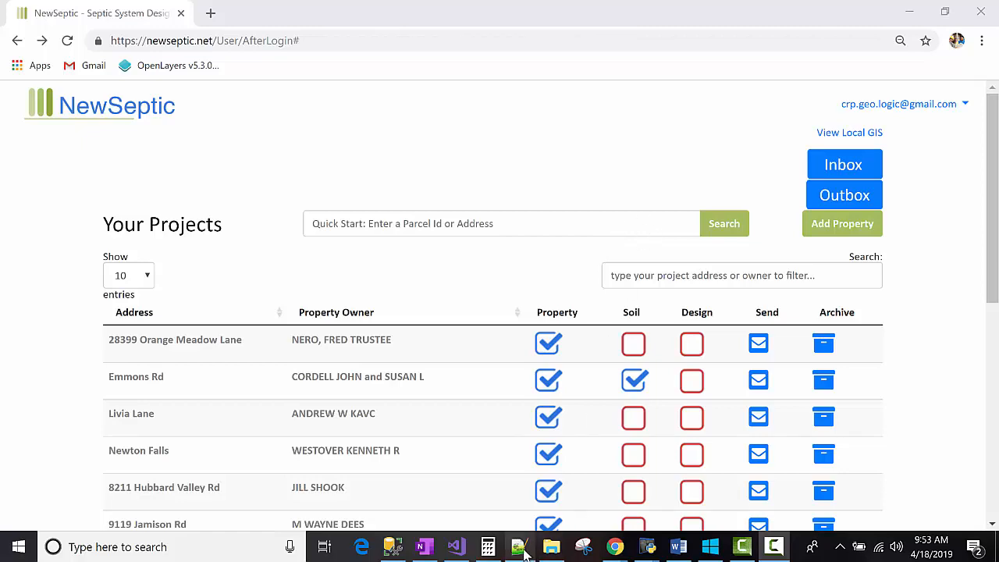
Step: Switch to Notepad++ and append ", Wadsworth, OH" to the street address line
click(524, 551)
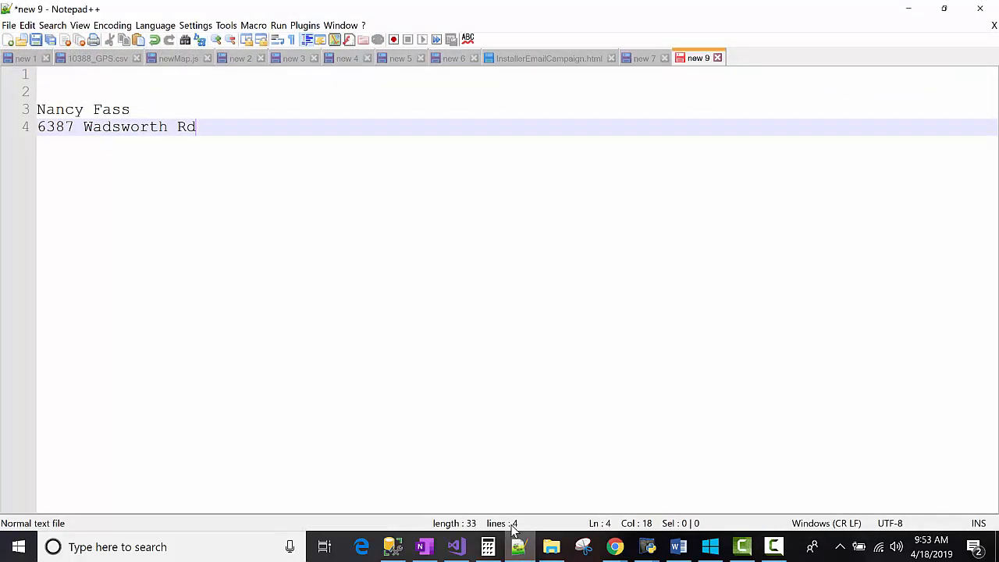
double_click(129, 110)
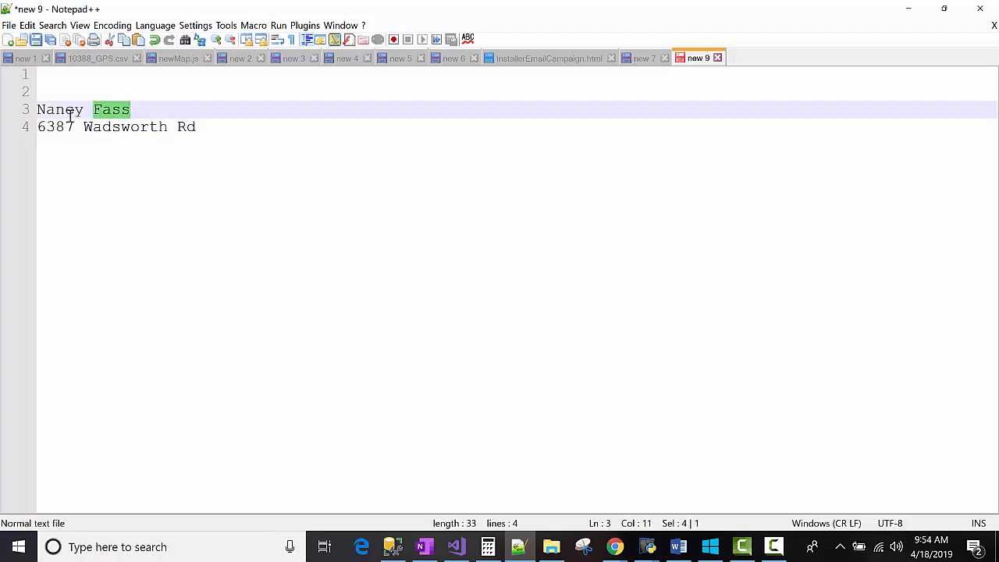
click(110, 111)
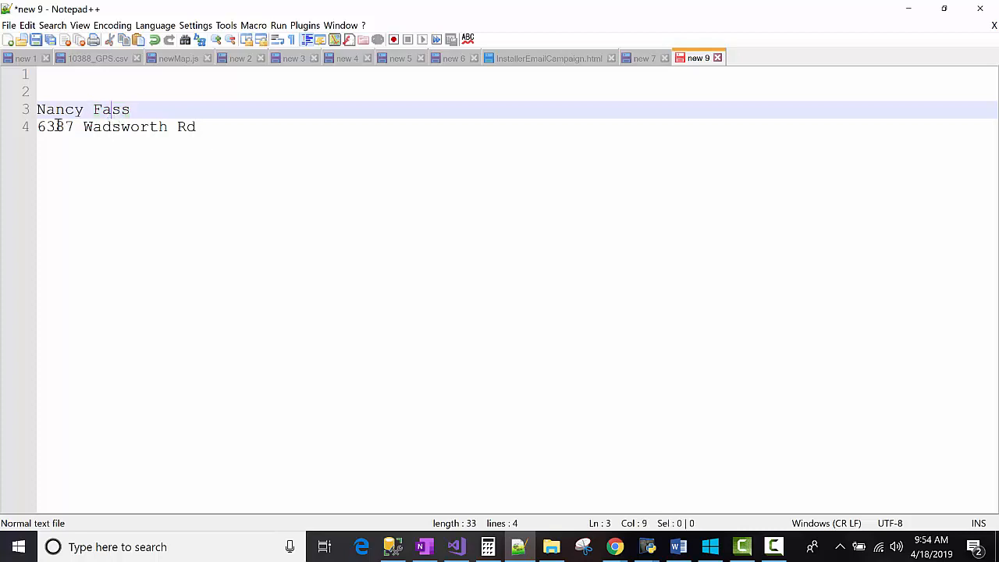
drag(37, 127, 208, 135)
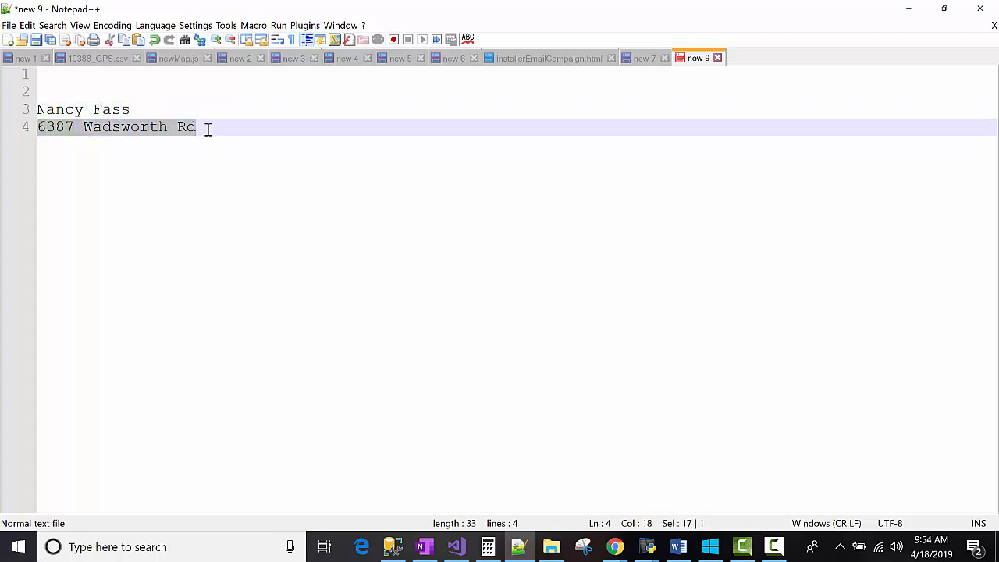
click(208, 127)
text(, )
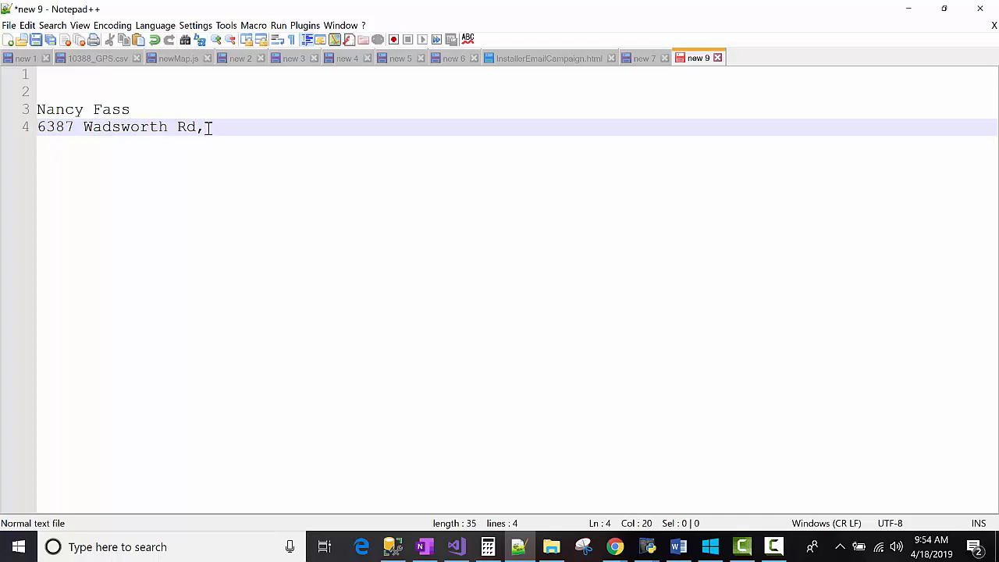
text(Wads)
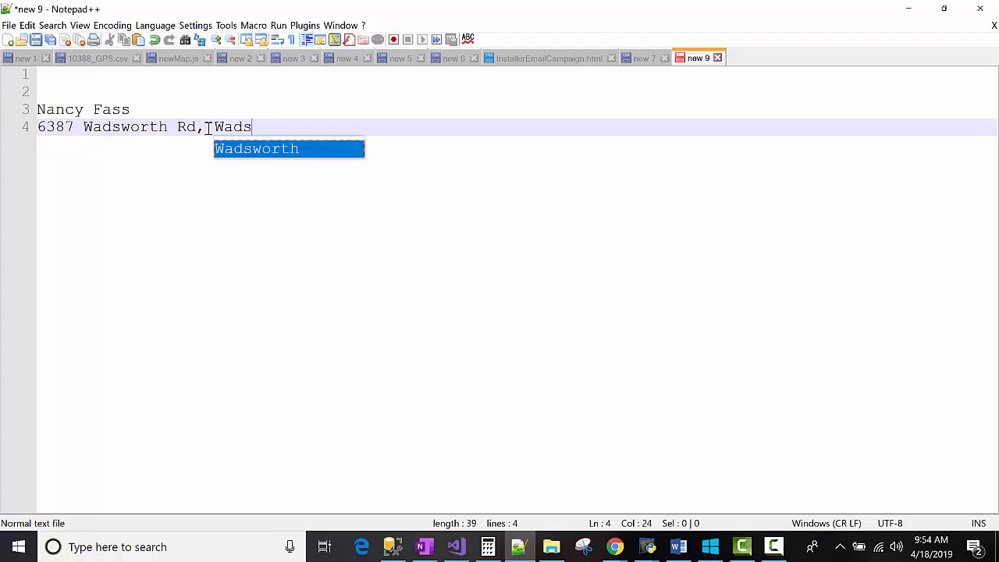
text(worth)
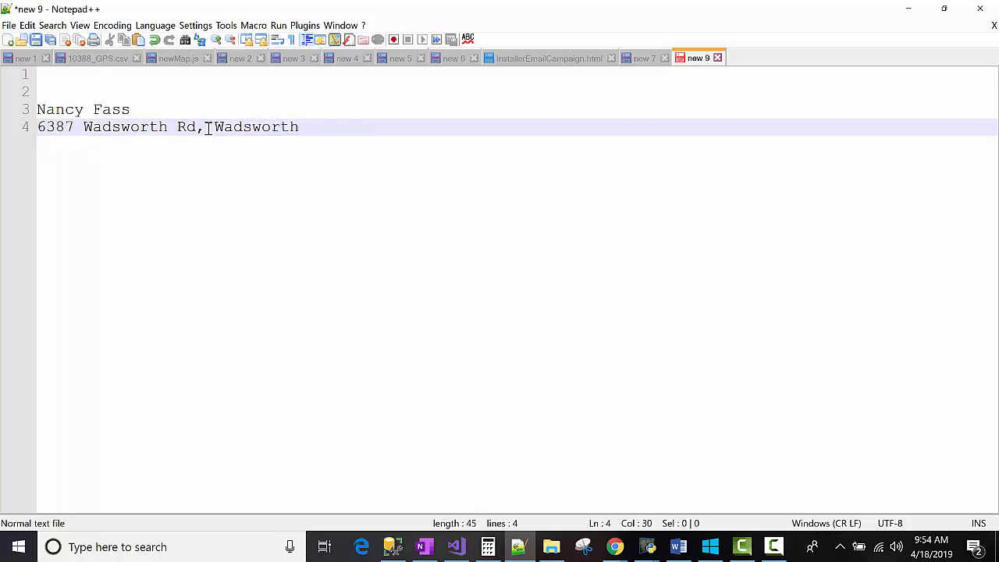
key(BackSpace)
text(, OH)
Step: Copy the complete address line
triple_click(207, 128)
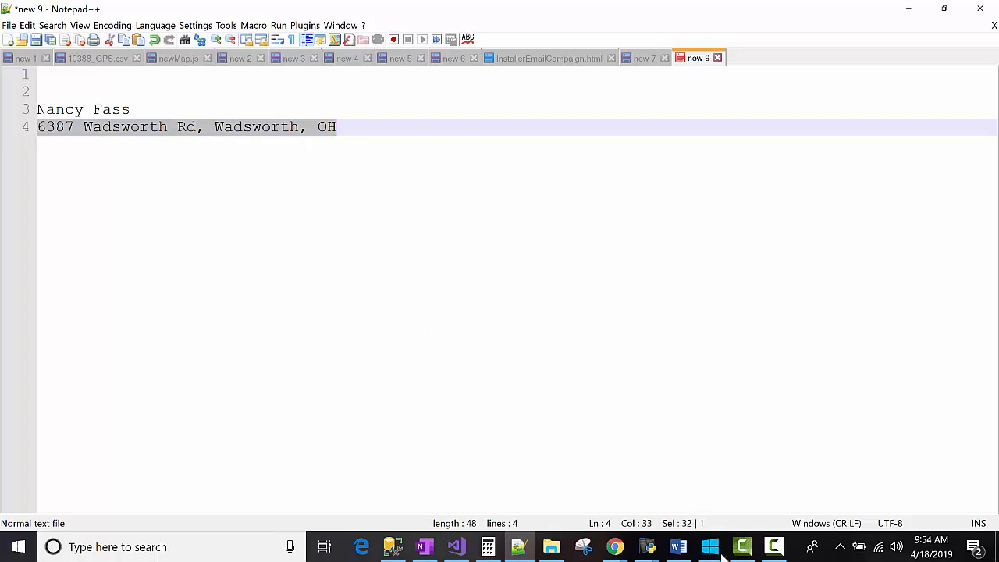
right_click(251, 130)
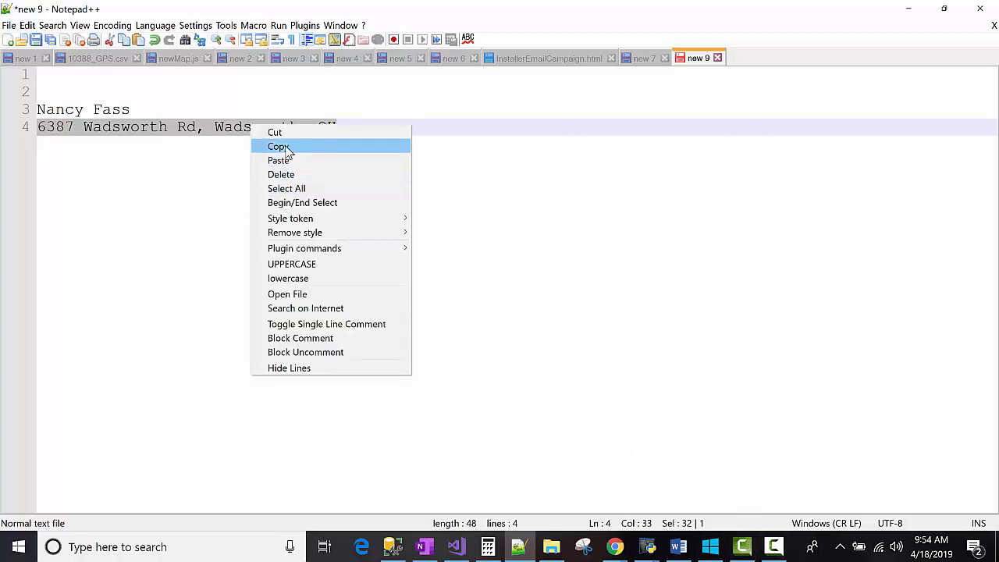
click(226, 133)
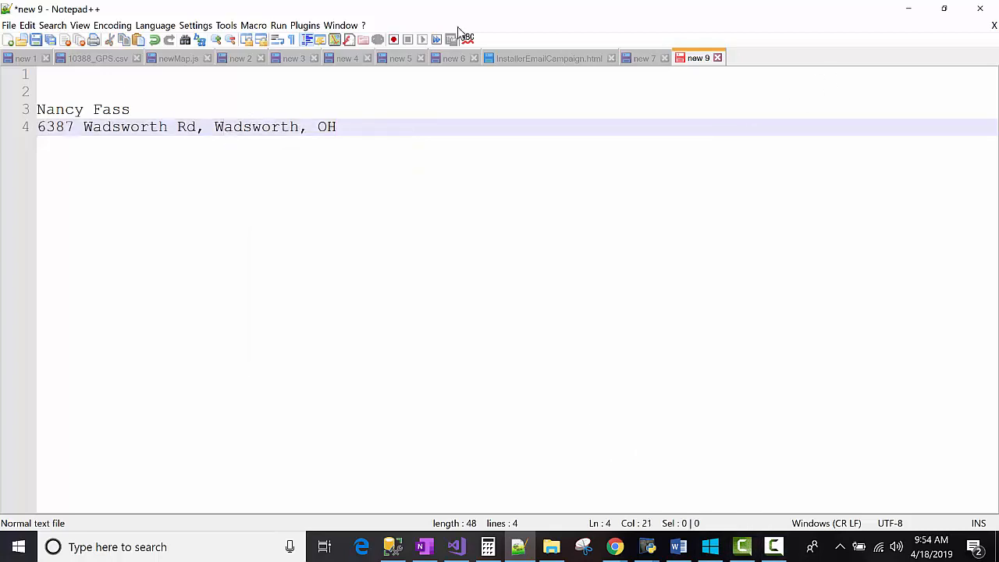
Step: Paste the copied address into the Quick Start parcel search field and search for it
click(917, 17)
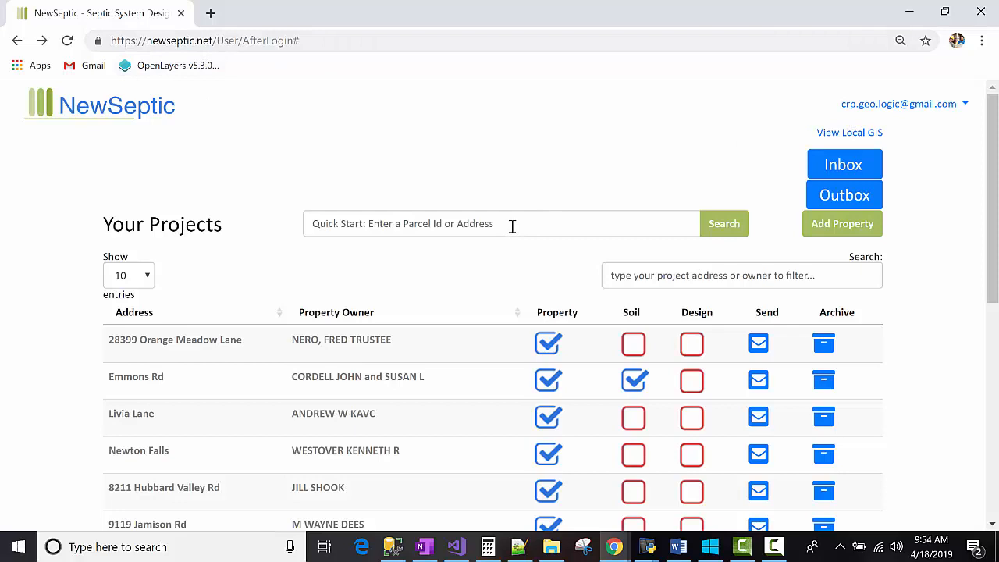
click(512, 226)
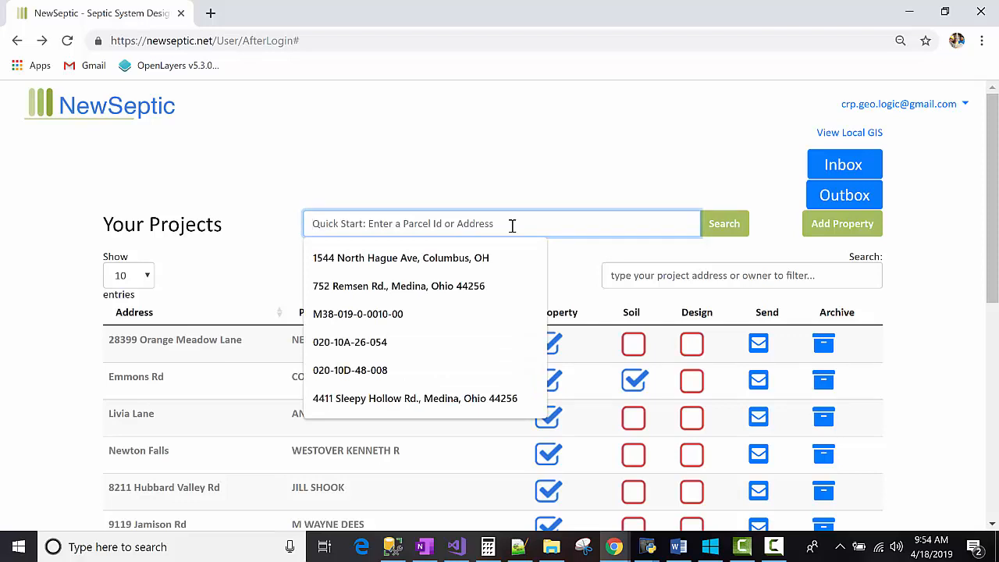
right_click(511, 226)
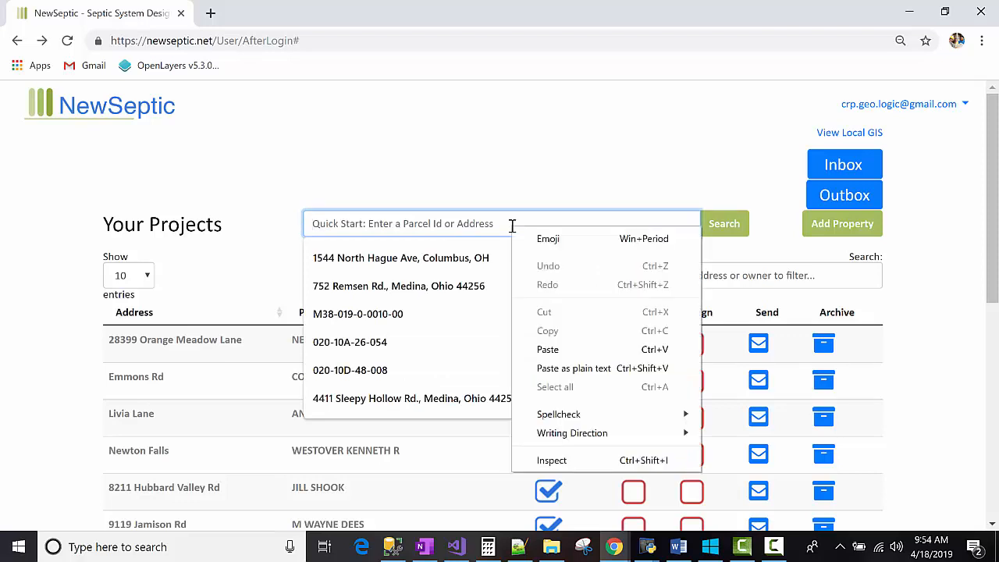
click(546, 349)
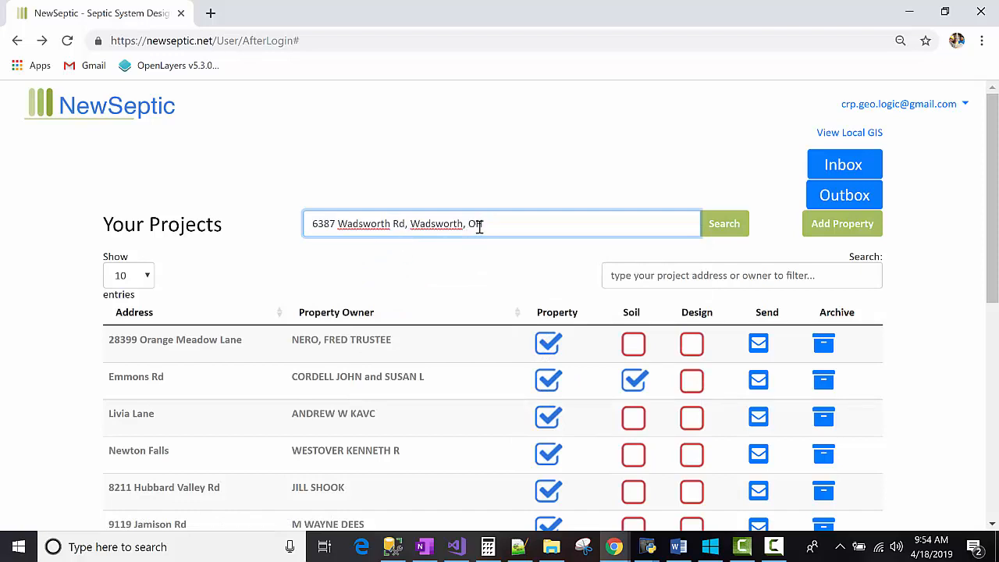
click(729, 226)
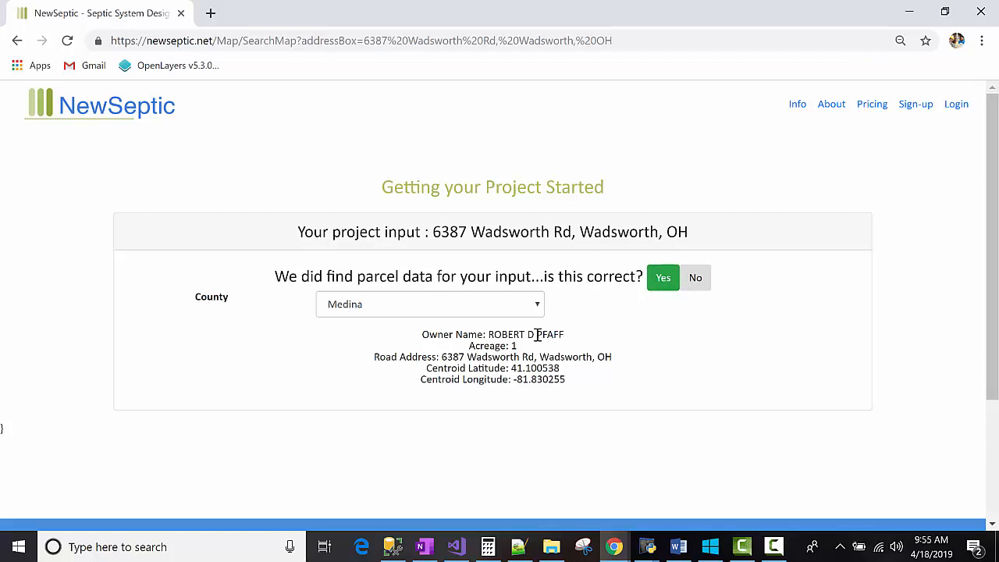
Step: Compare the found parcel's owner name with the client name noted in Notepad++
drag(536, 334, 565, 335)
click(563, 335)
click(518, 546)
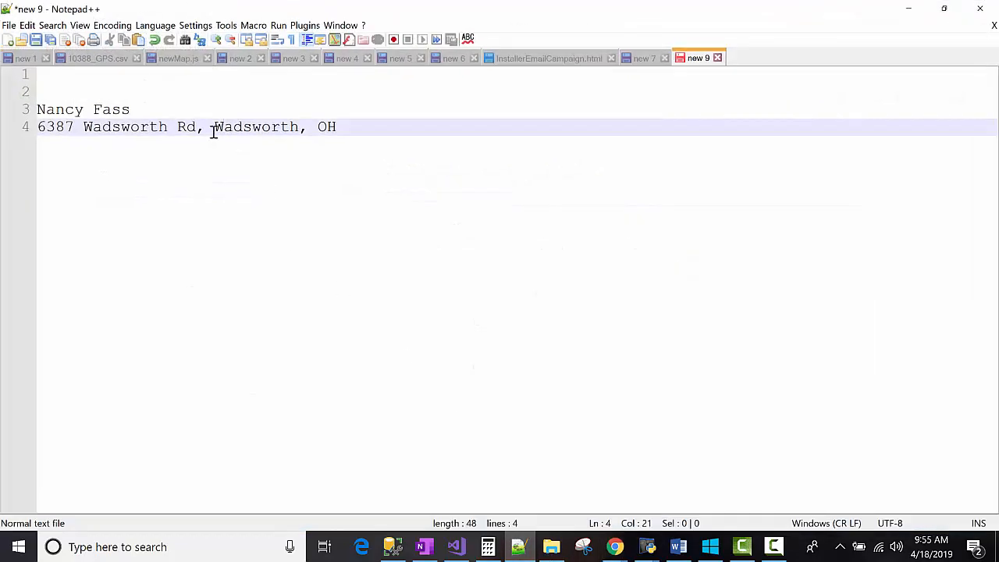
double_click(127, 110)
click(226, 111)
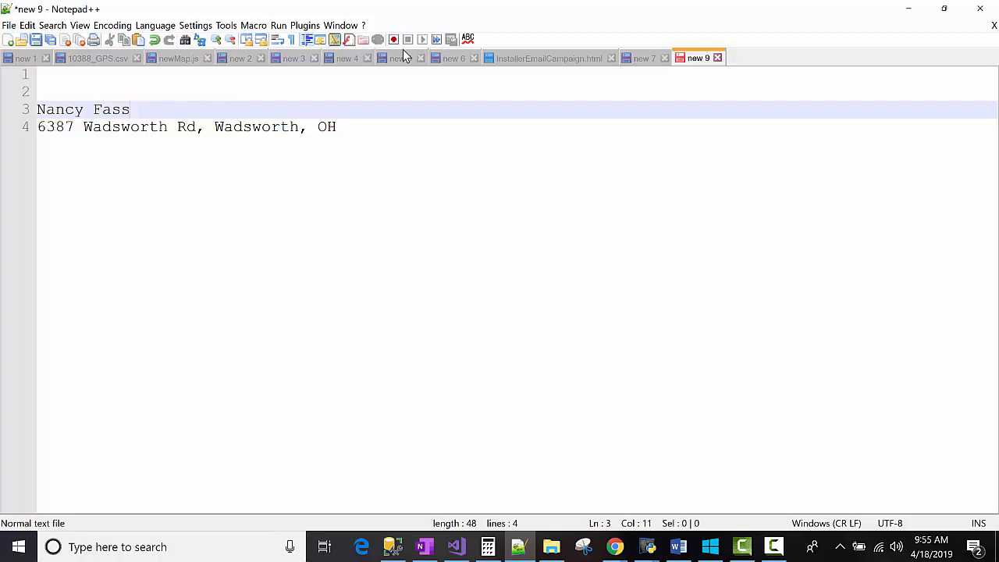
click(895, 8)
drag(565, 380, 439, 351)
click(440, 353)
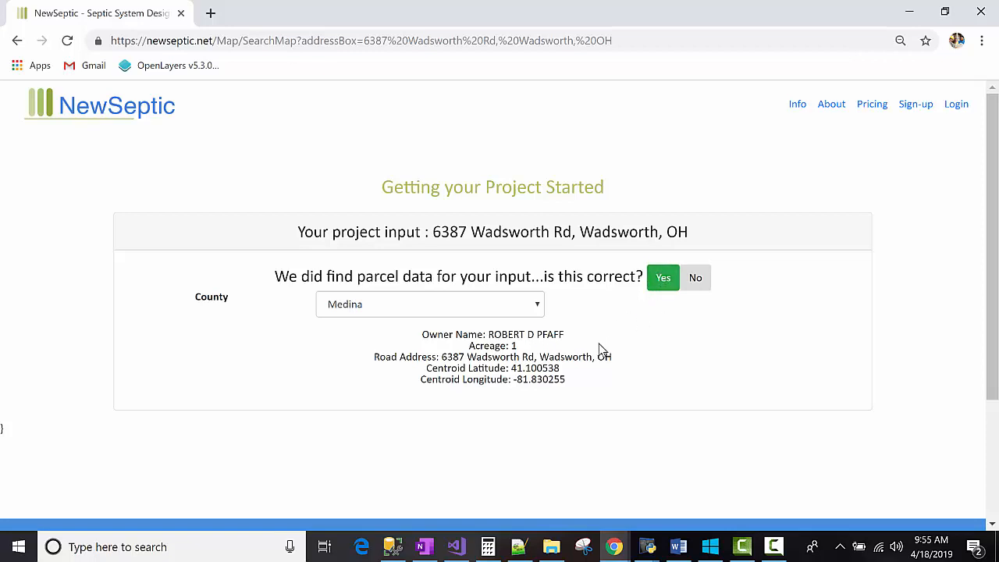
click(663, 283)
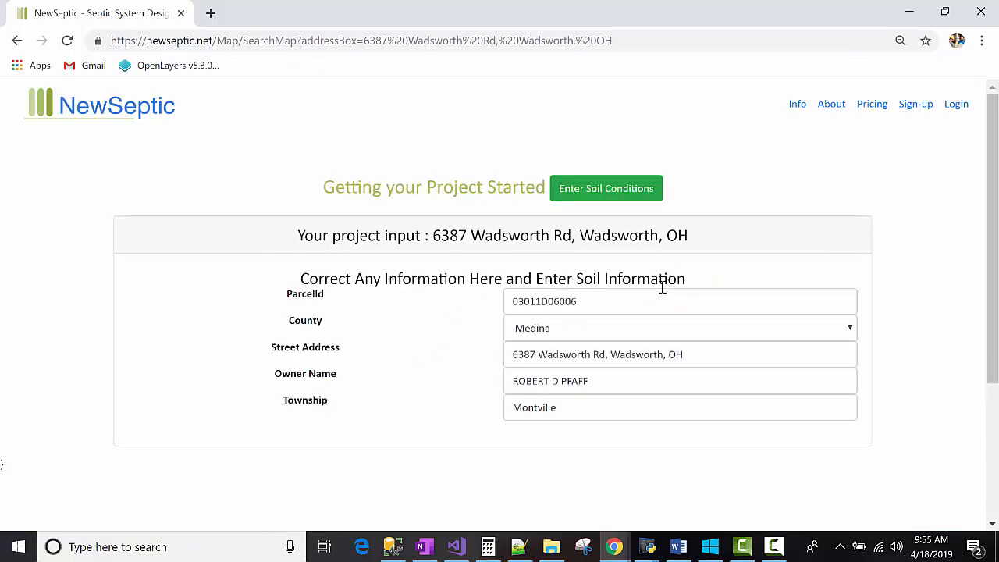
drag(605, 357, 708, 354)
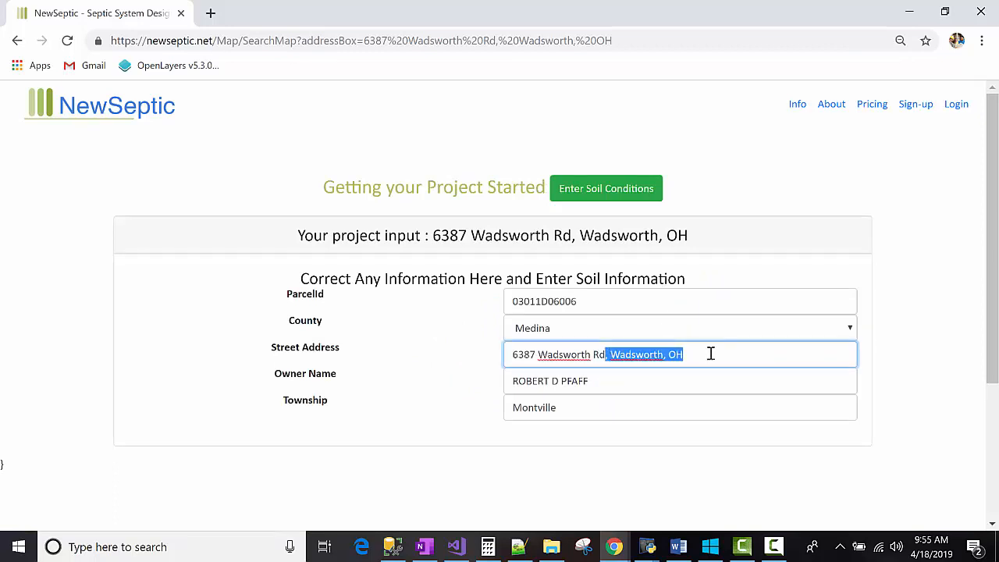
key(BackSpace)
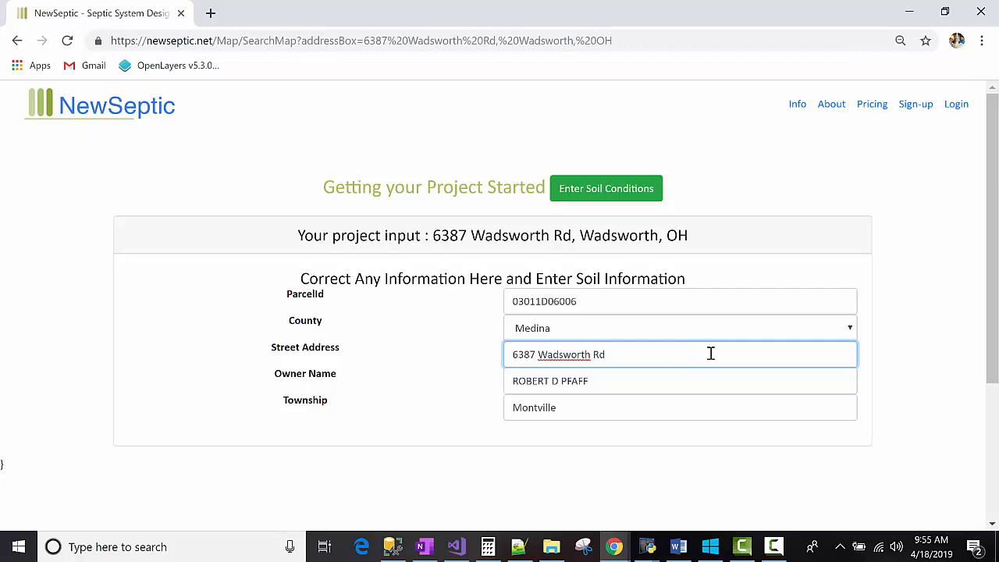
Step: Review the county, township and parcel ID fields of the project information
click(700, 327)
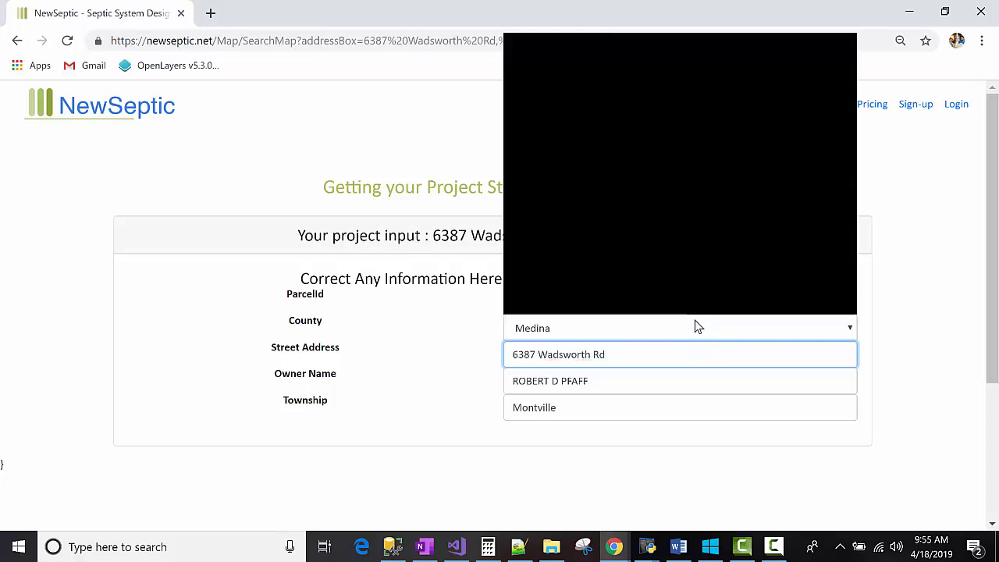
click(388, 329)
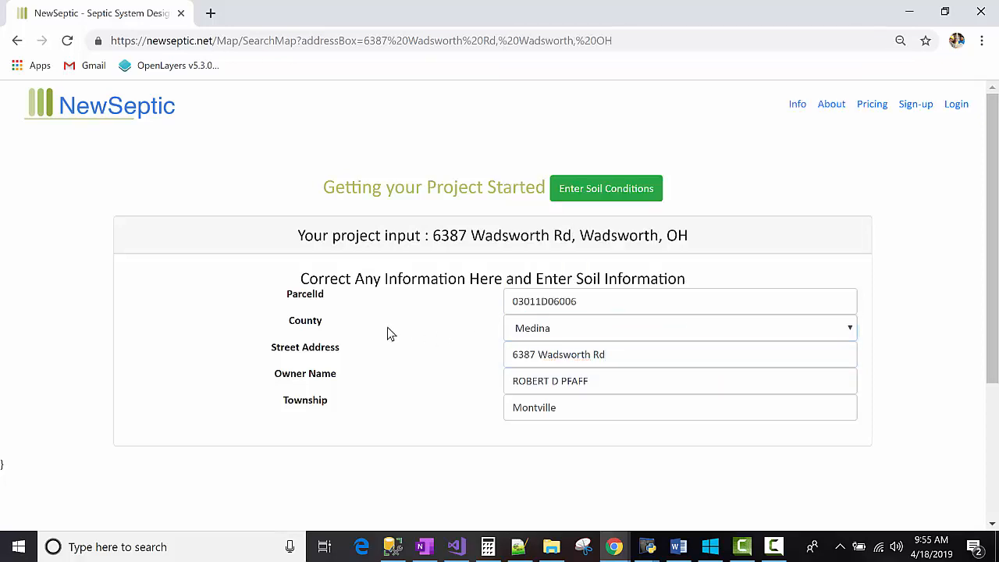
click(533, 406)
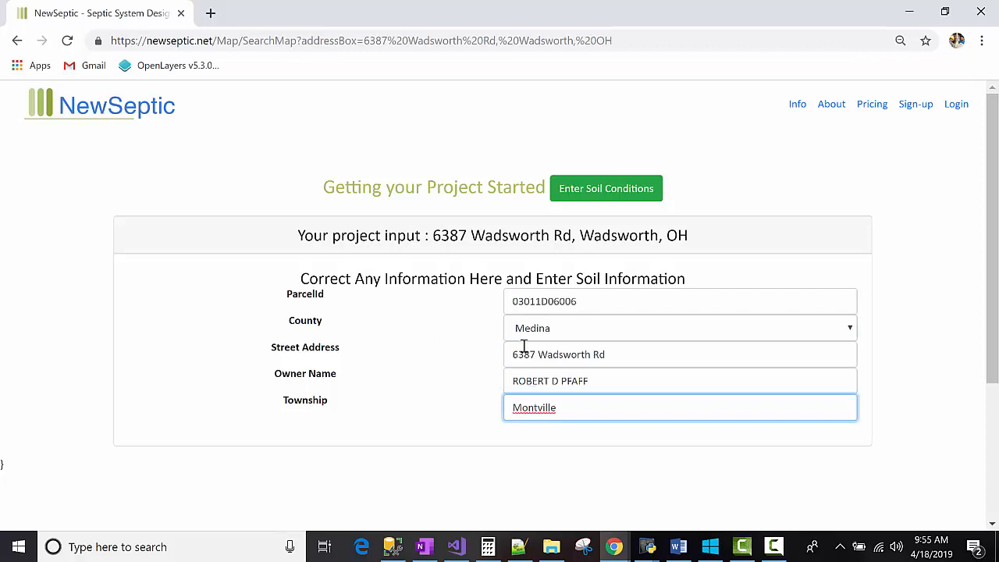
double_click(590, 302)
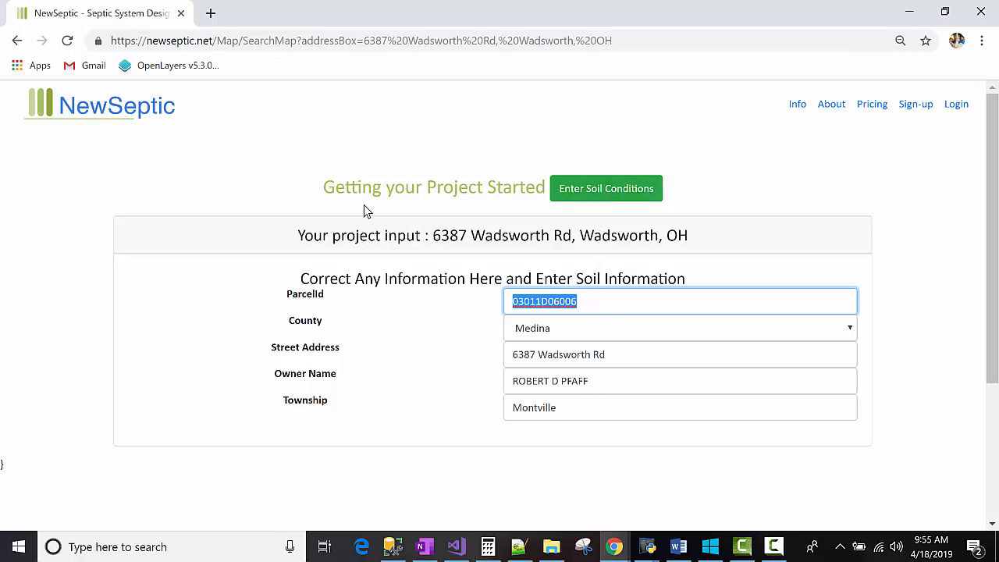
Step: Proceed to soil conditions and request treatment options using the default site details and loading rates
click(583, 194)
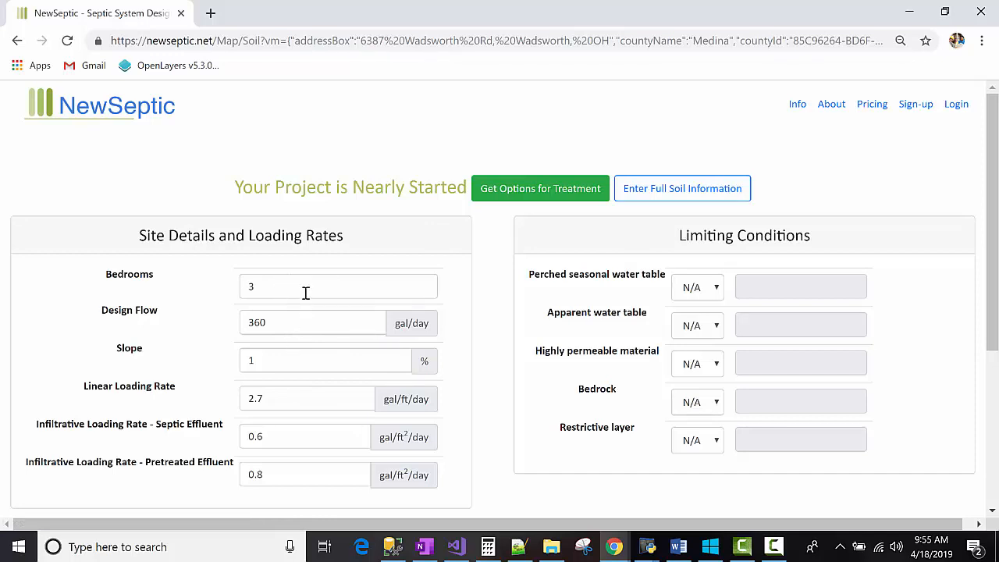
click(557, 194)
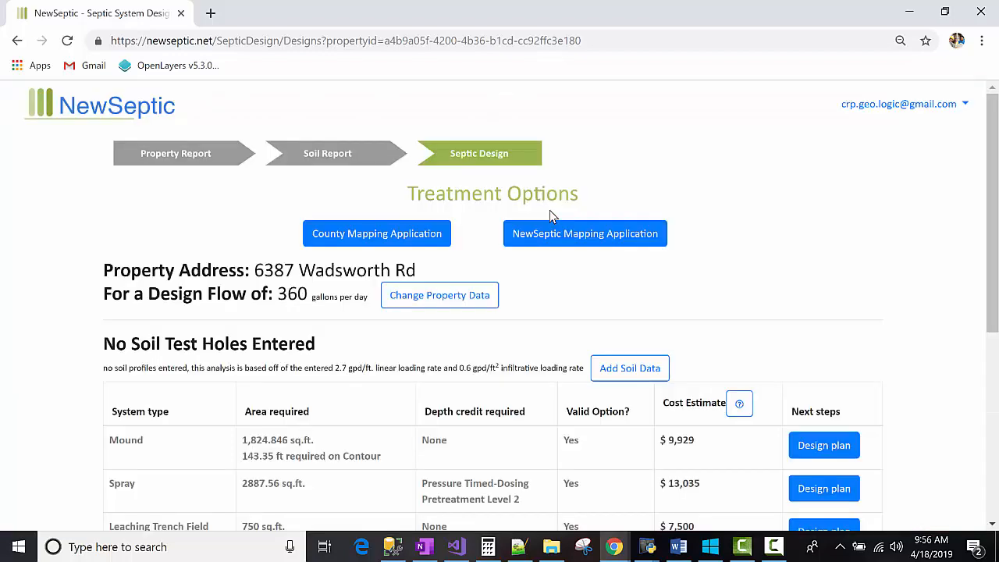
Step: Open the NewSeptic Mapping Application from the treatment options page
scroll(550, 214, down, 2)
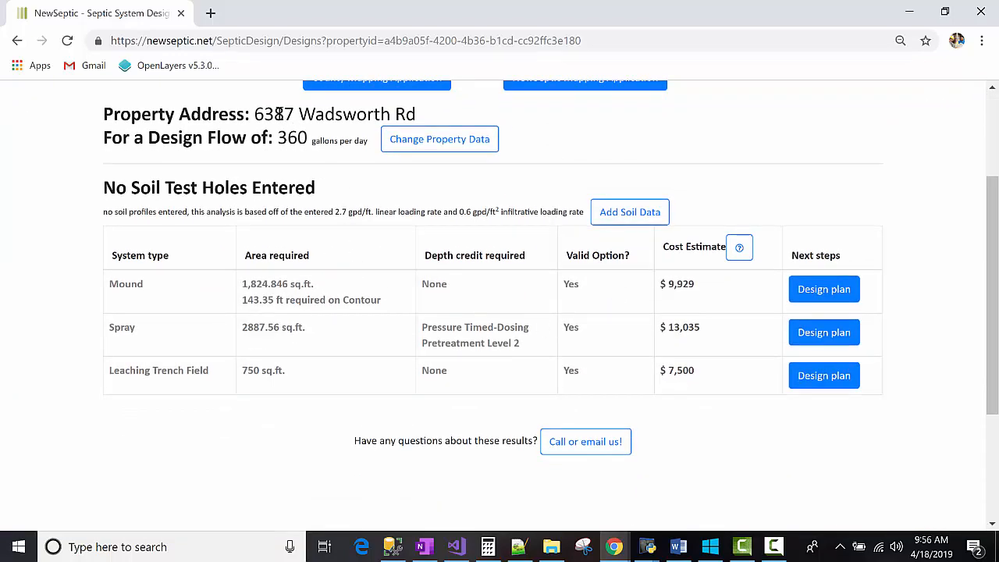
scroll(555, 159, up, 2)
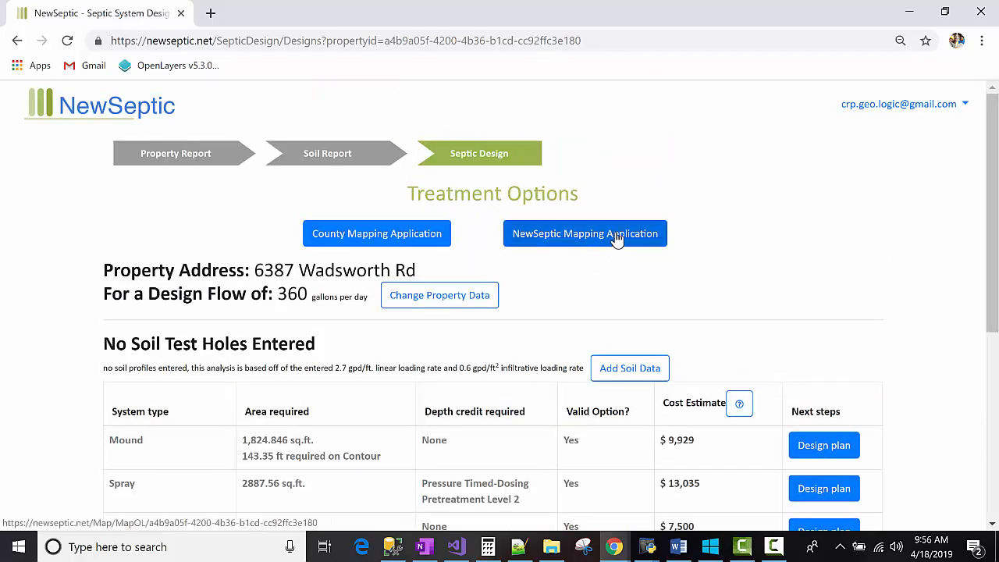
click(617, 238)
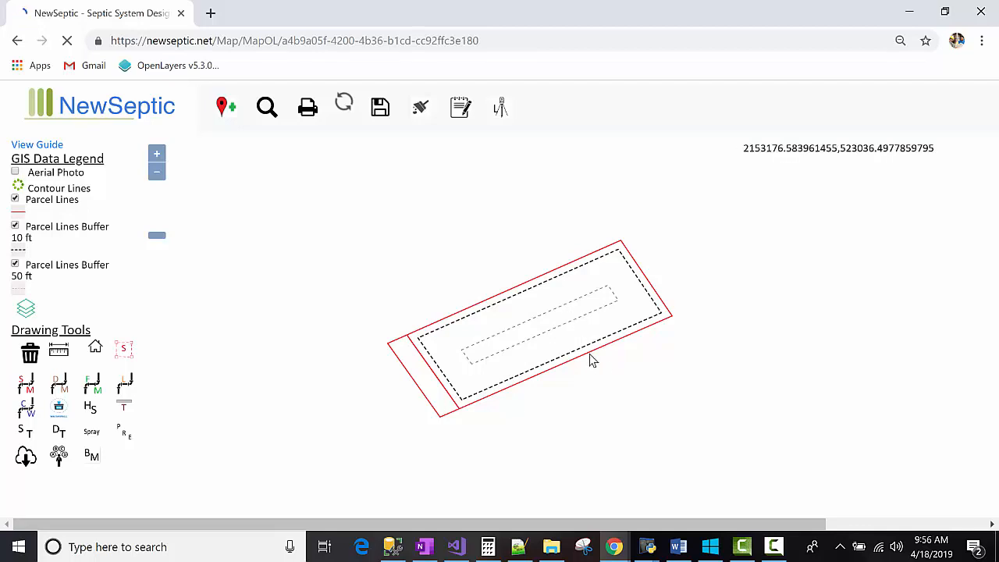
Step: Turn on the Aerial Photo layer with the map zoomed in on the parcel
drag(589, 353, 560, 325)
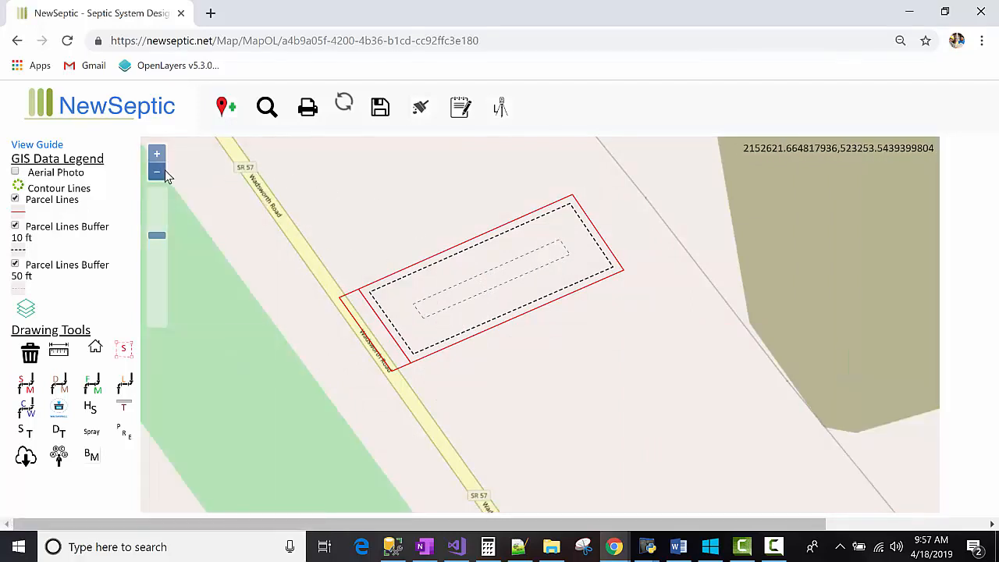
scroll(526, 290, up, 1)
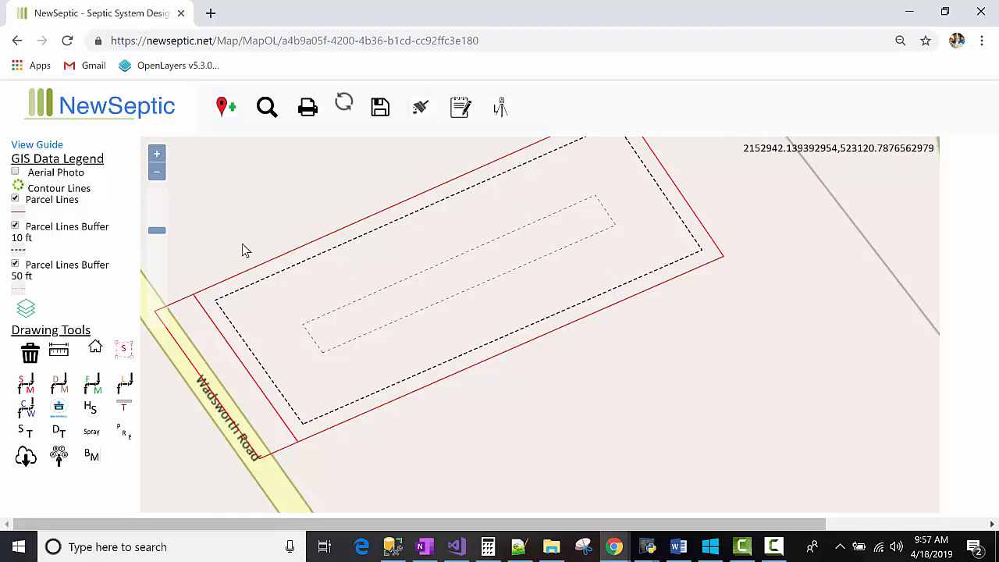
click(16, 173)
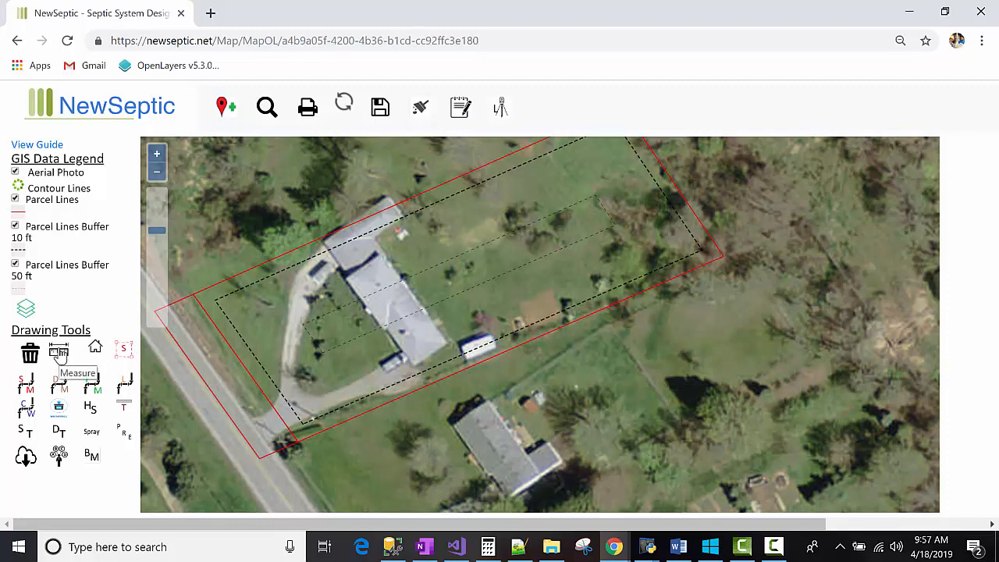
Step: Measure the distance across the parcel between the 1196 and 1194 contour lines with the Measure tool
click(59, 352)
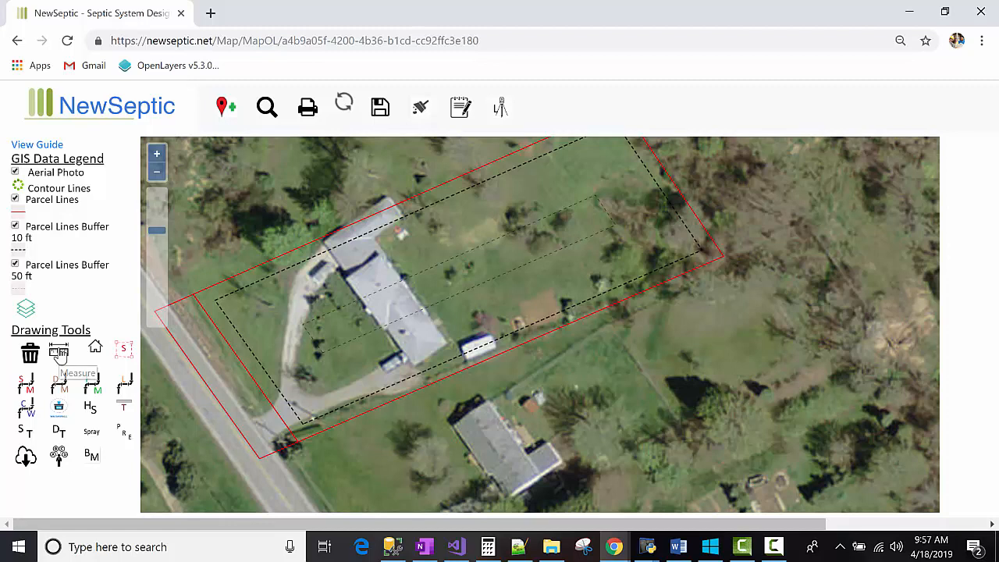
click(547, 230)
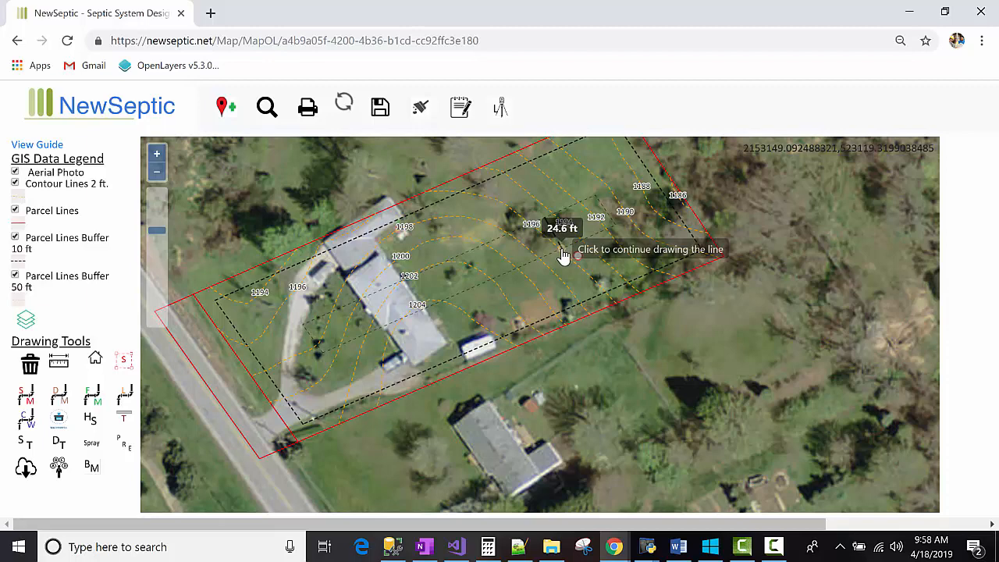
double_click(563, 254)
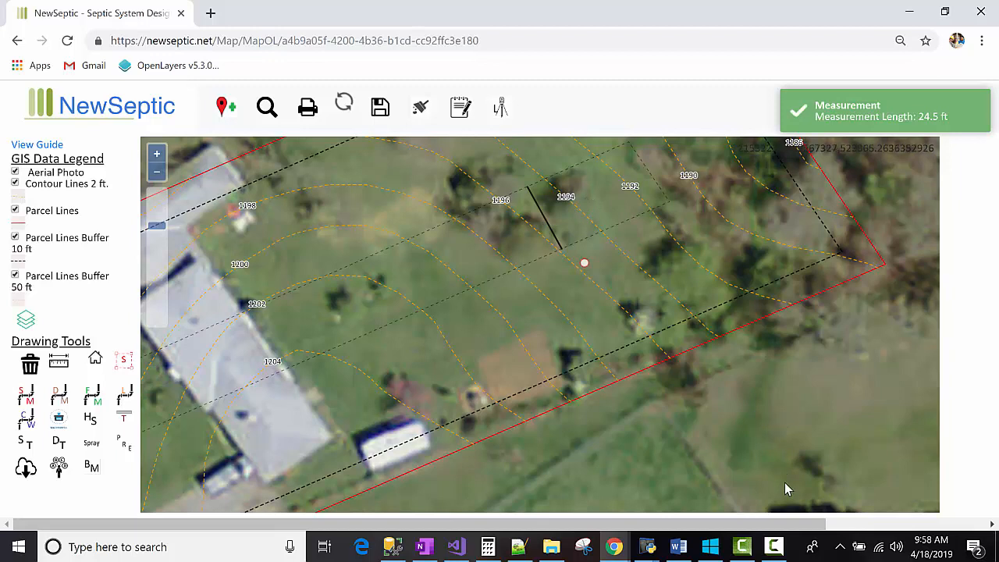
Step: Open the Add a Spray Zone dialog and choose the ProPlus Model 11003-RCW 3 LA nozzle at 30 PSI with 29 ft radius
drag(784, 484, 783, 493)
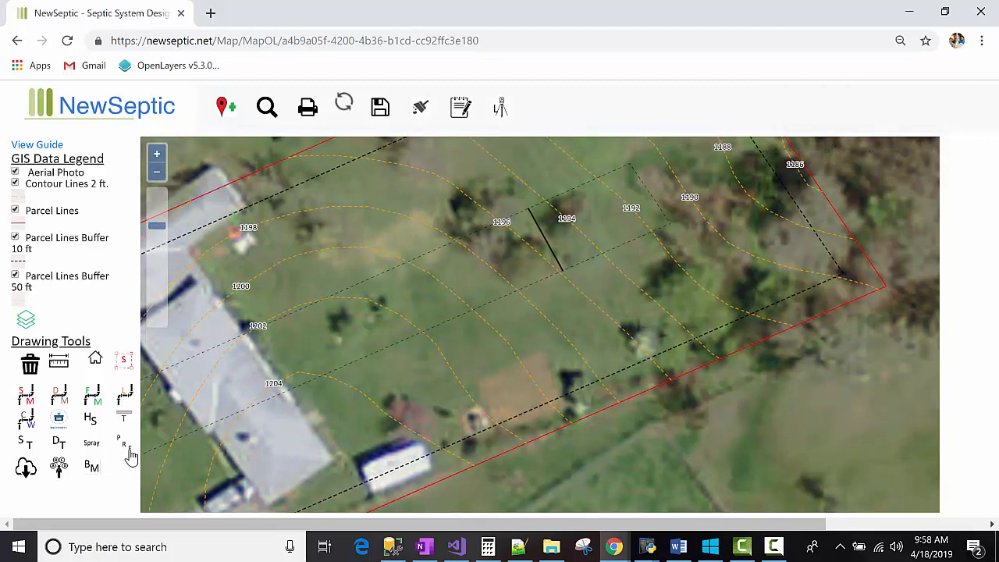
drag(731, 493, 731, 493)
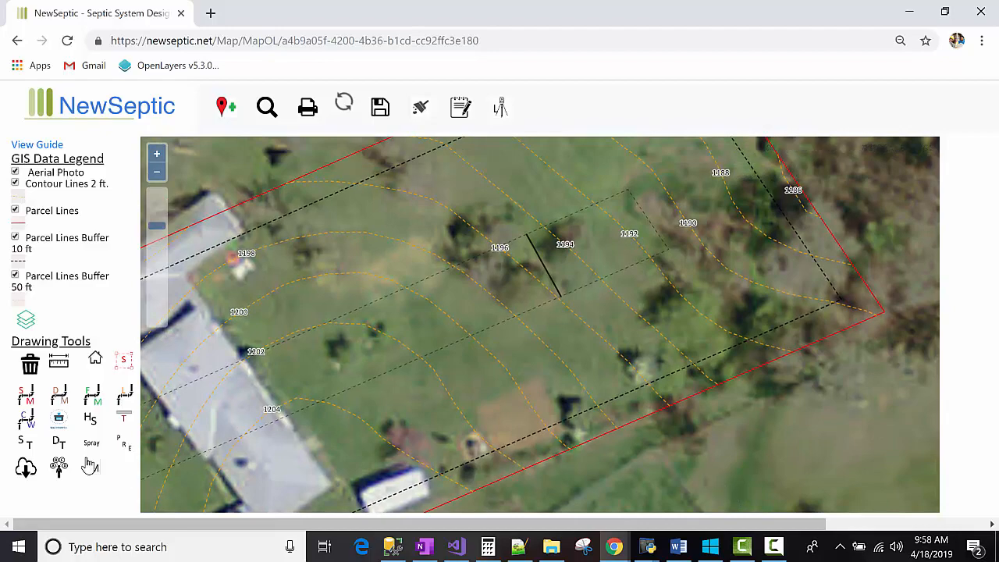
click(92, 444)
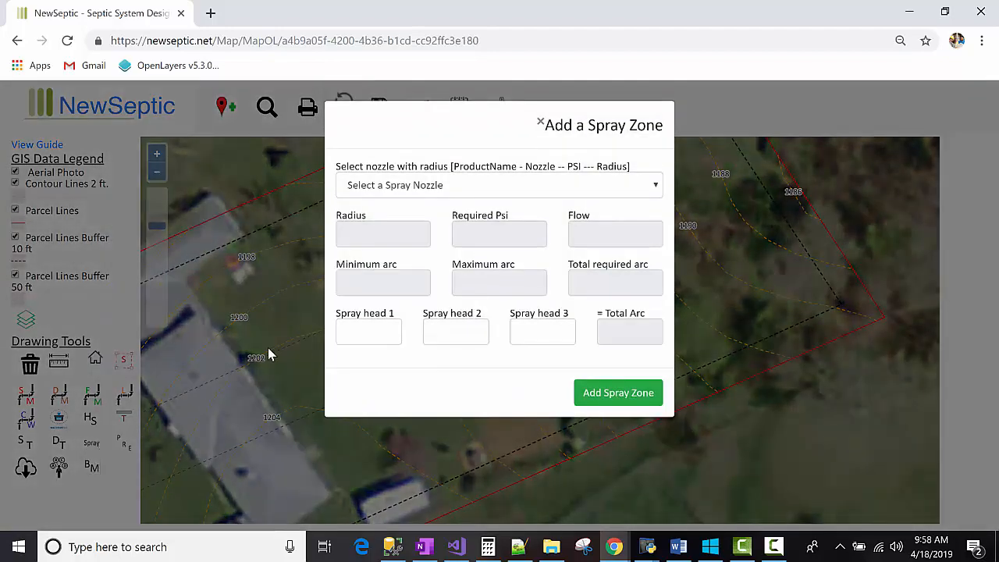
click(503, 185)
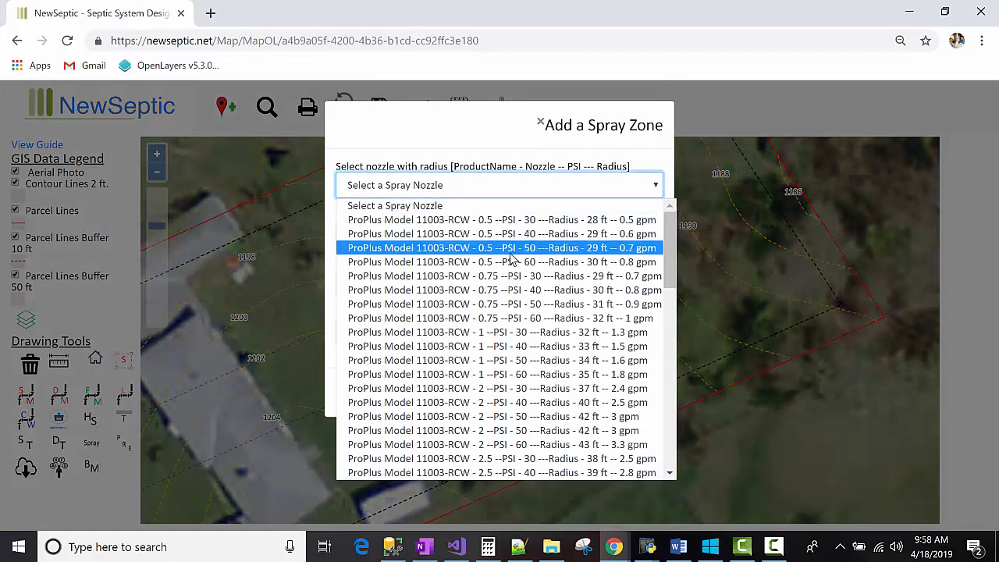
scroll(505, 289, down, 5)
scroll(506, 288, down, 4)
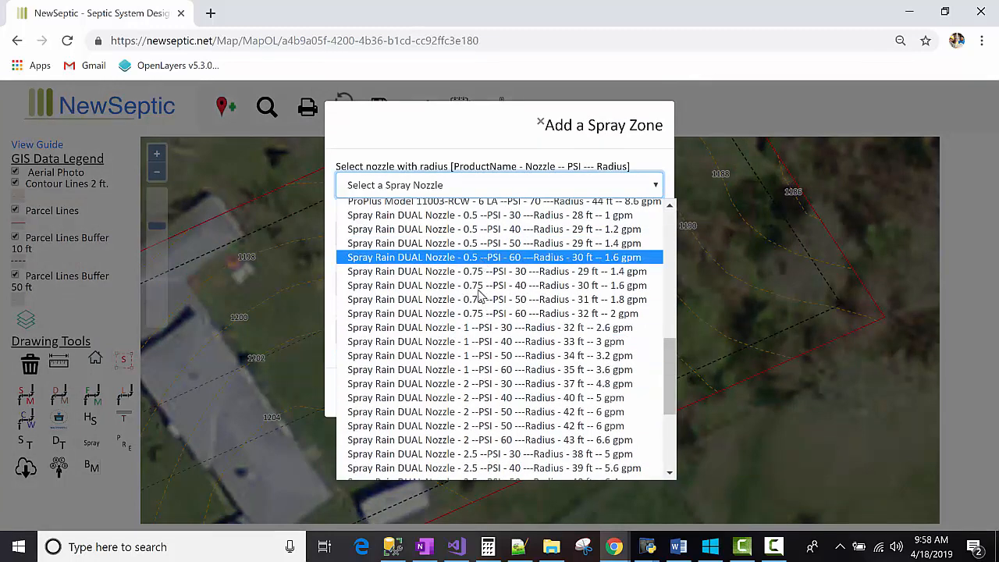
scroll(476, 332, up, 3)
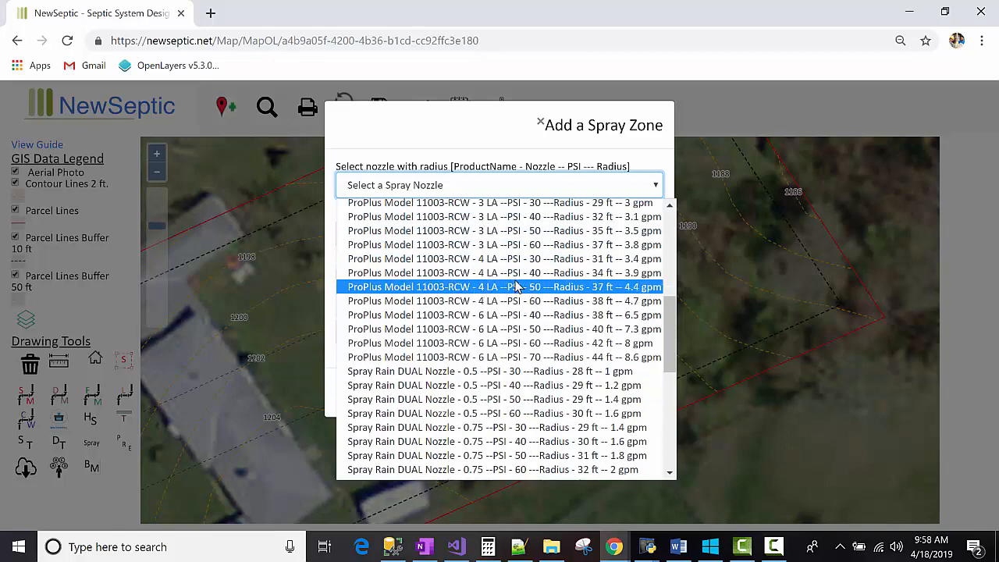
scroll(515, 287, up, 3)
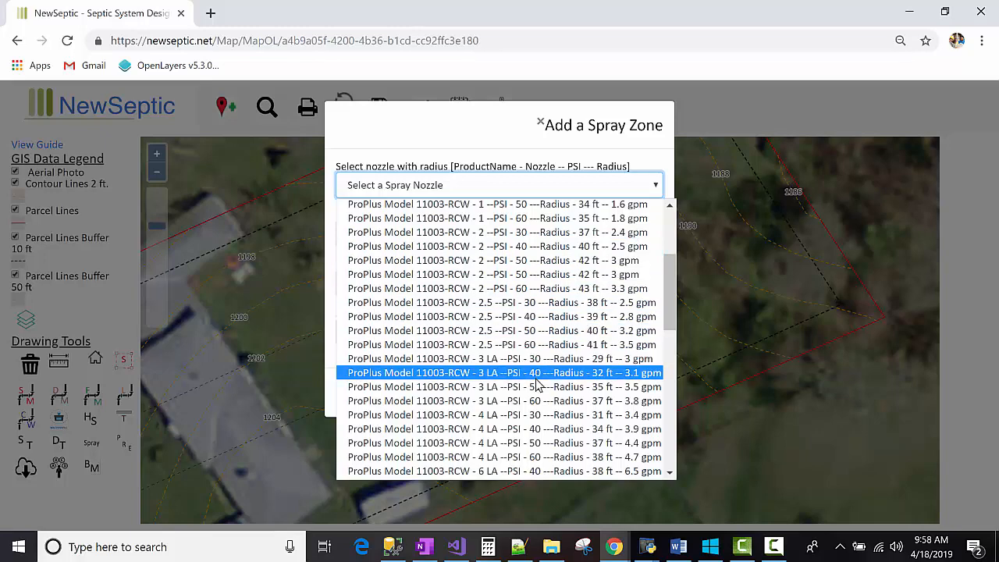
scroll(535, 368, up, 3)
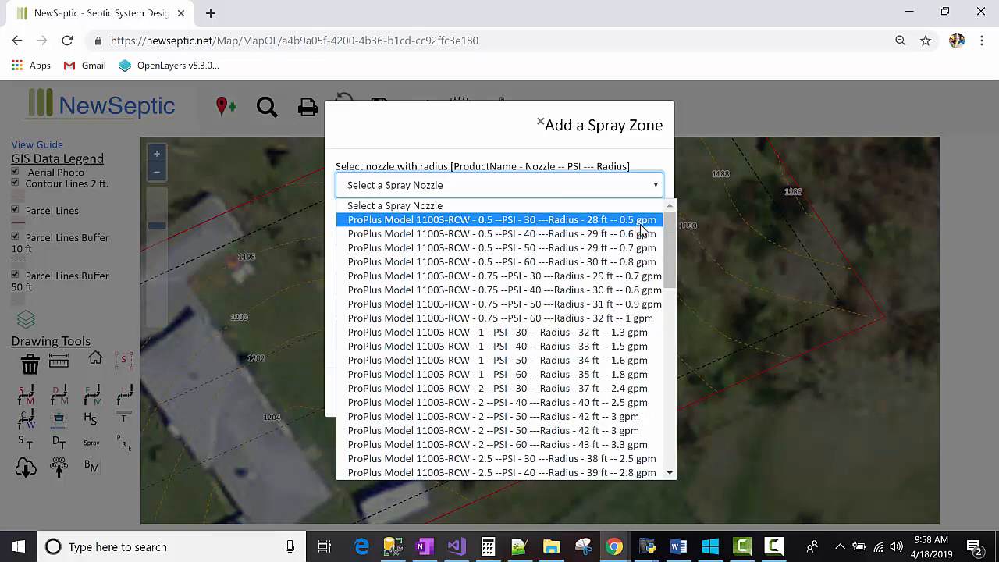
scroll(640, 273, down, 3)
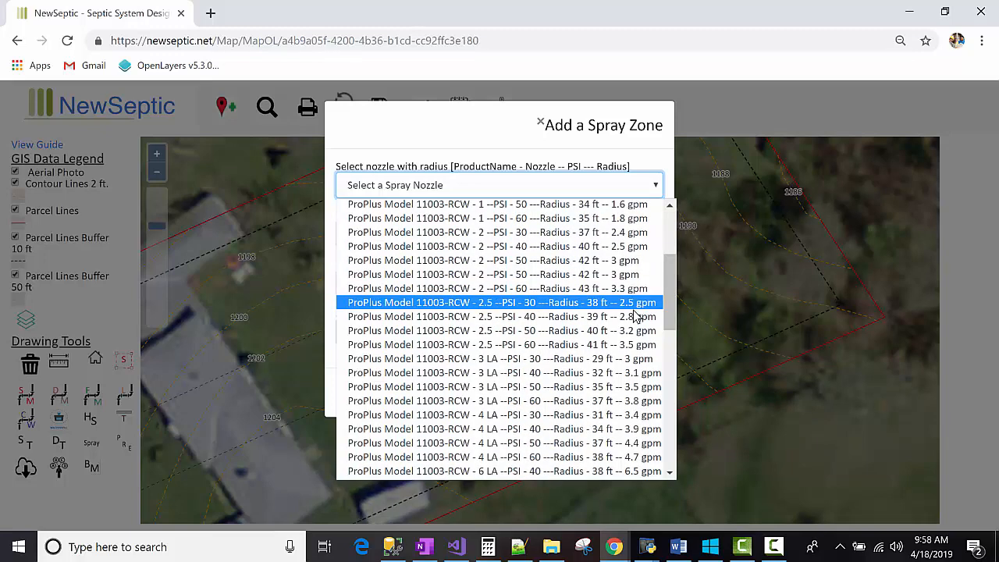
click(637, 362)
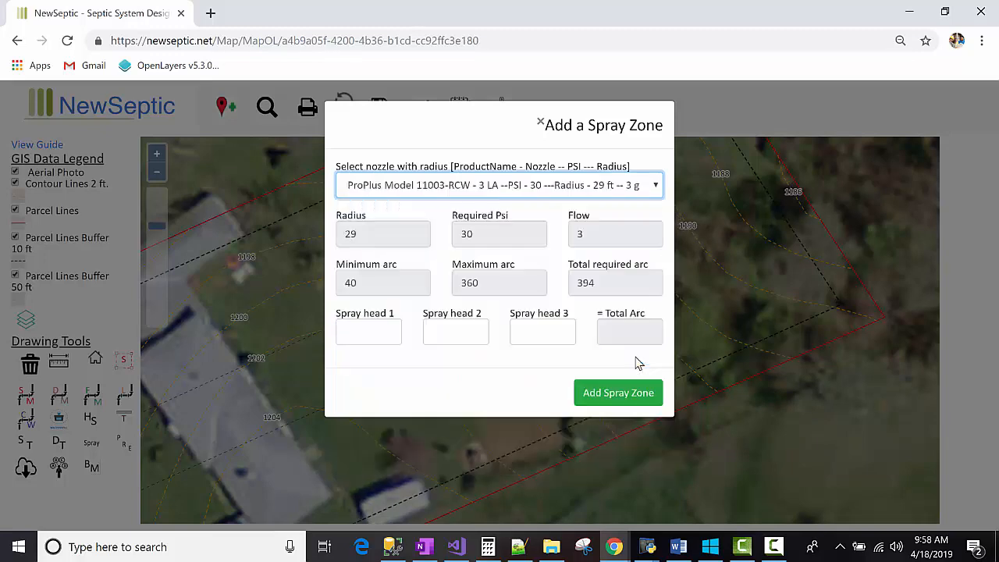
Step: Set spray head 1 and spray head 2 arcs to 180 degrees each
click(368, 331)
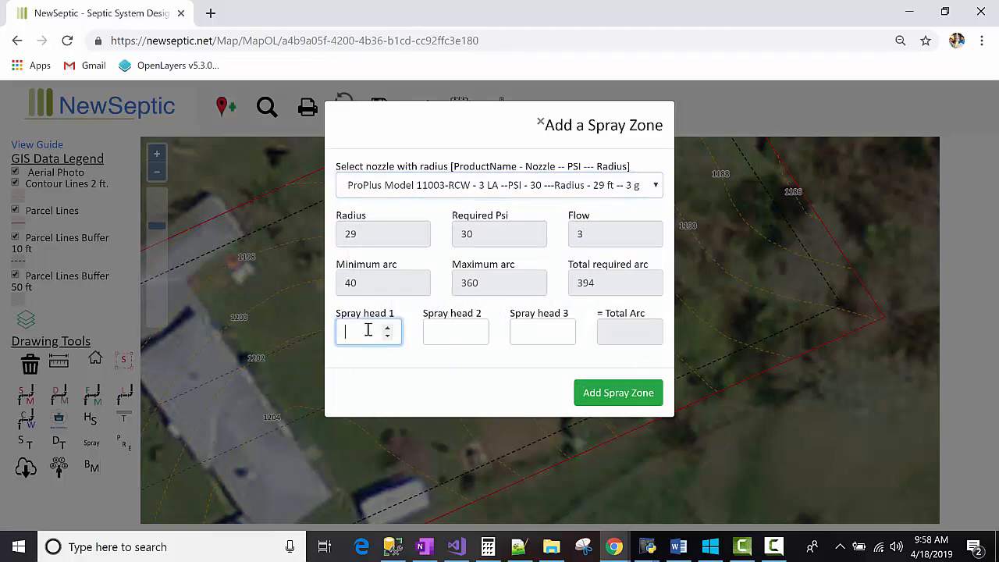
text(180)
key(Tab)
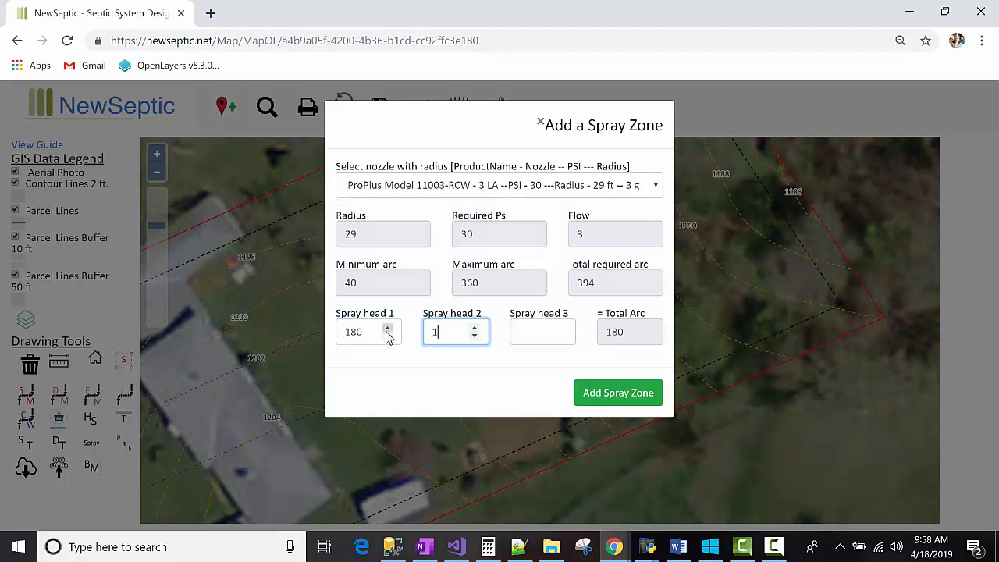
key(Tab)
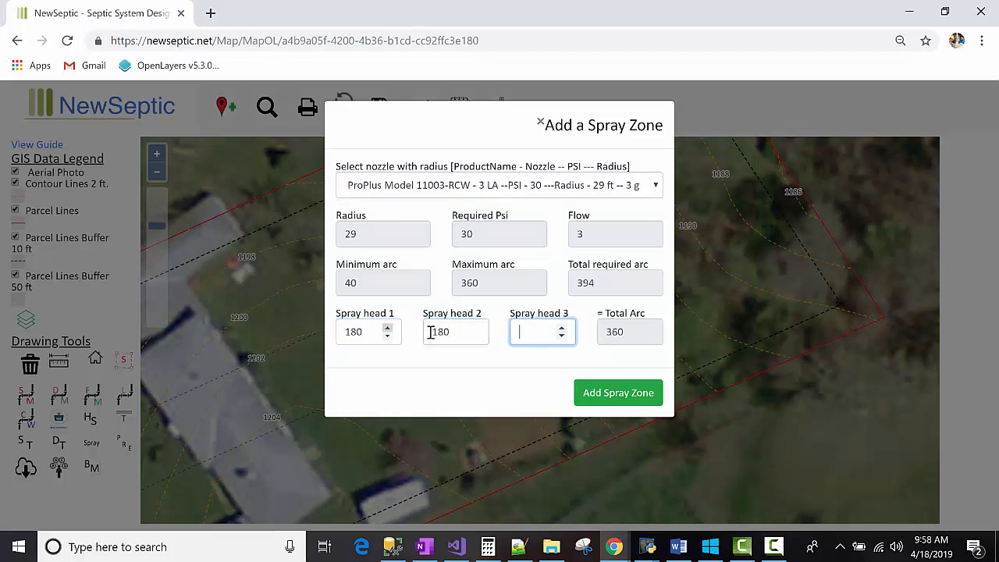
double_click(585, 284)
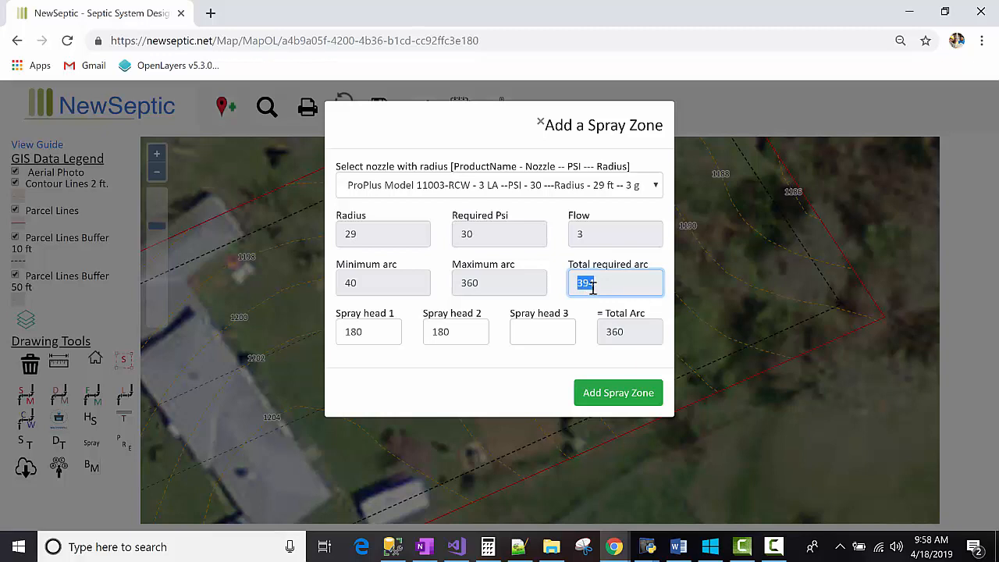
click(370, 231)
double_click(610, 284)
double_click(626, 331)
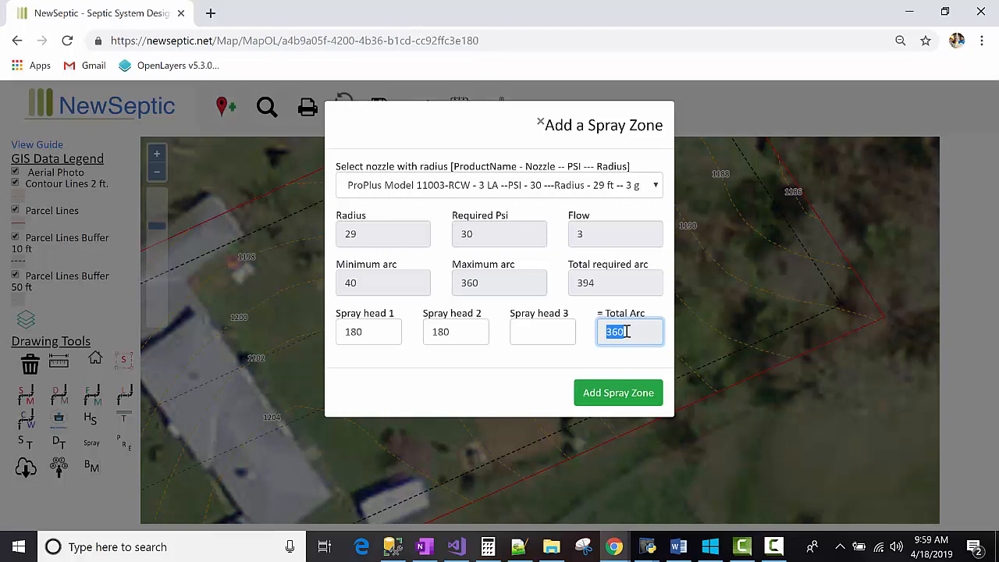
Step: Set spray head 3's arc to 180 degrees
click(526, 328)
text(1)
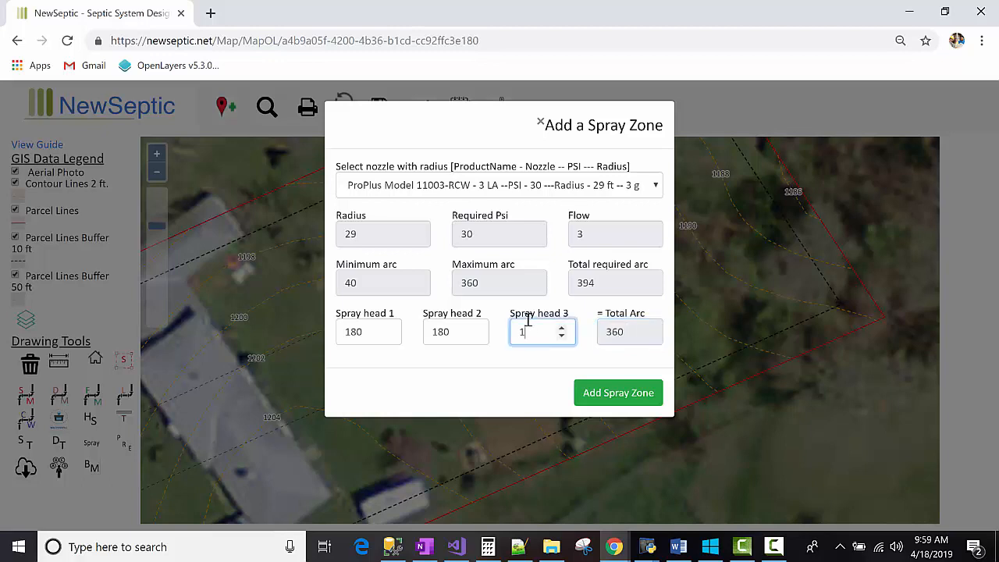
text(80)
key(Tab)
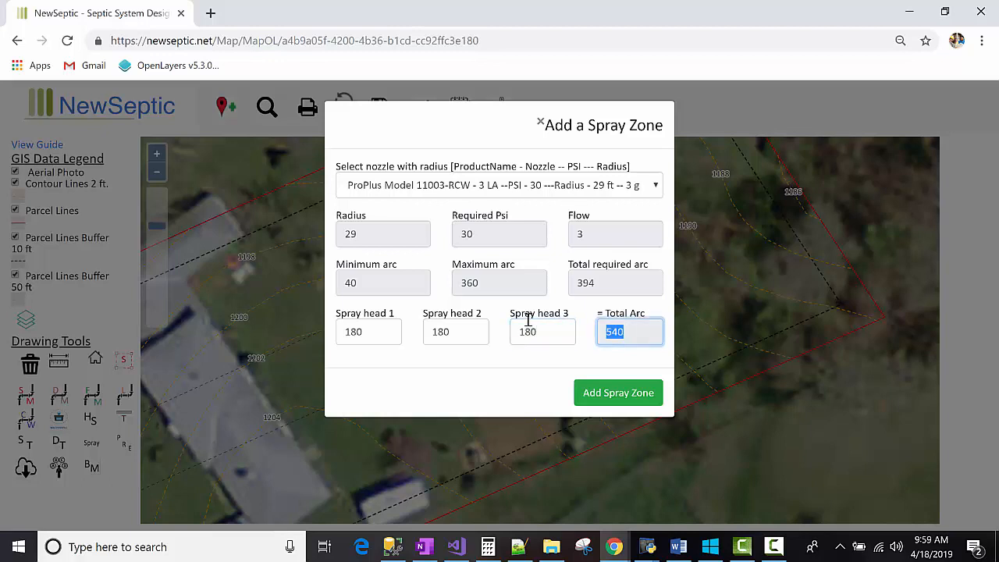
Step: Set spray head 3's arc to 90 degrees and add the spray zone to the map
double_click(529, 324)
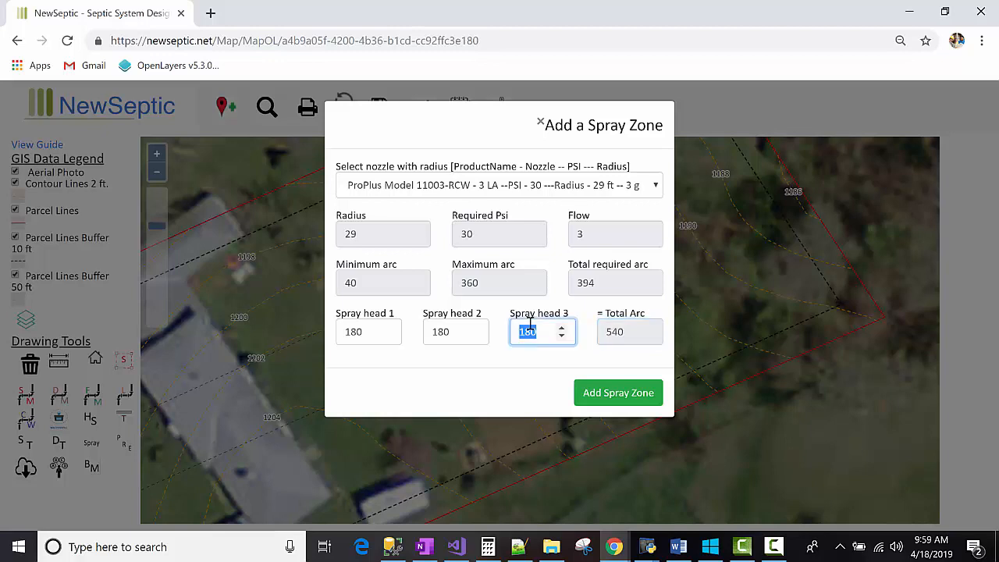
text(90)
key(Tab)
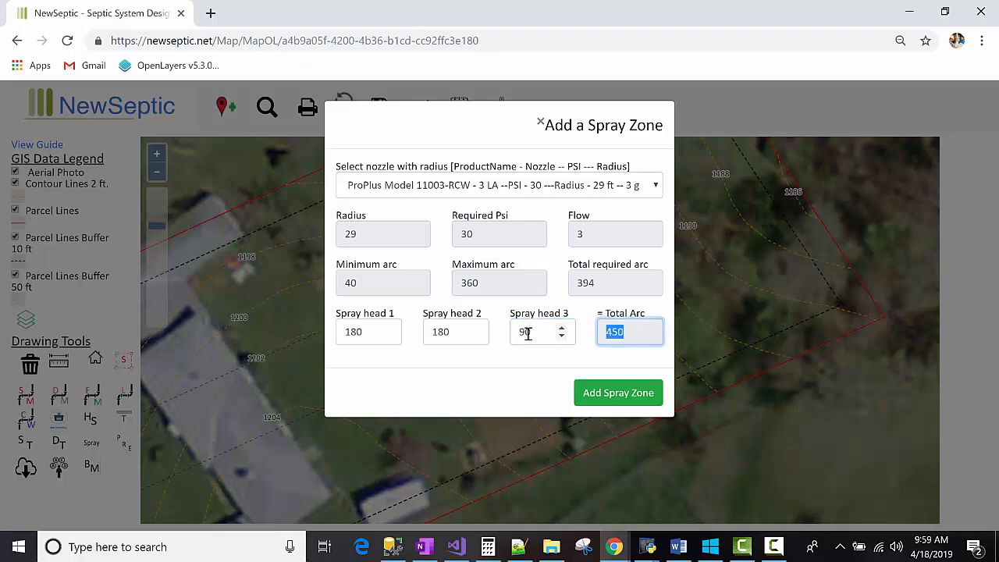
double_click(528, 333)
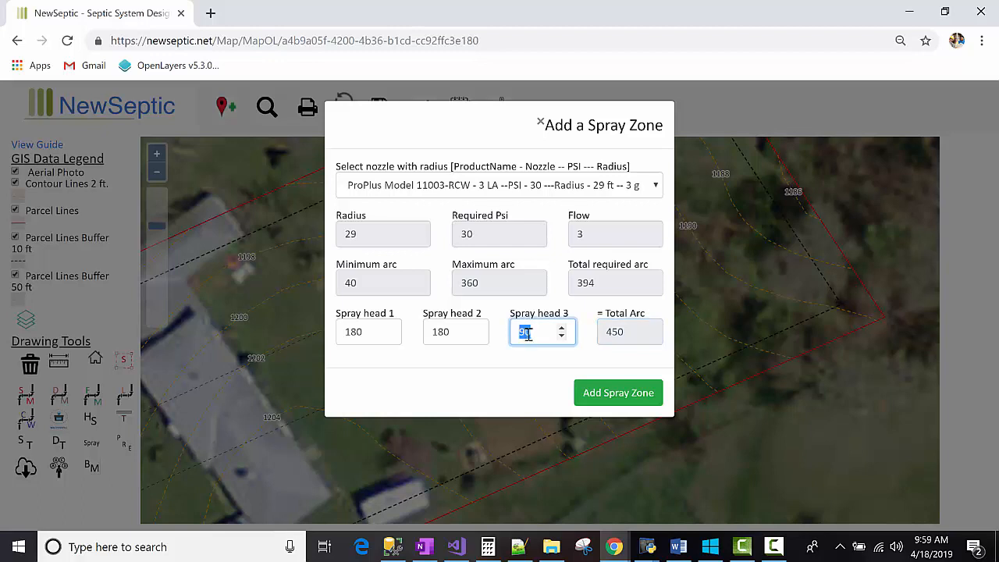
double_click(599, 284)
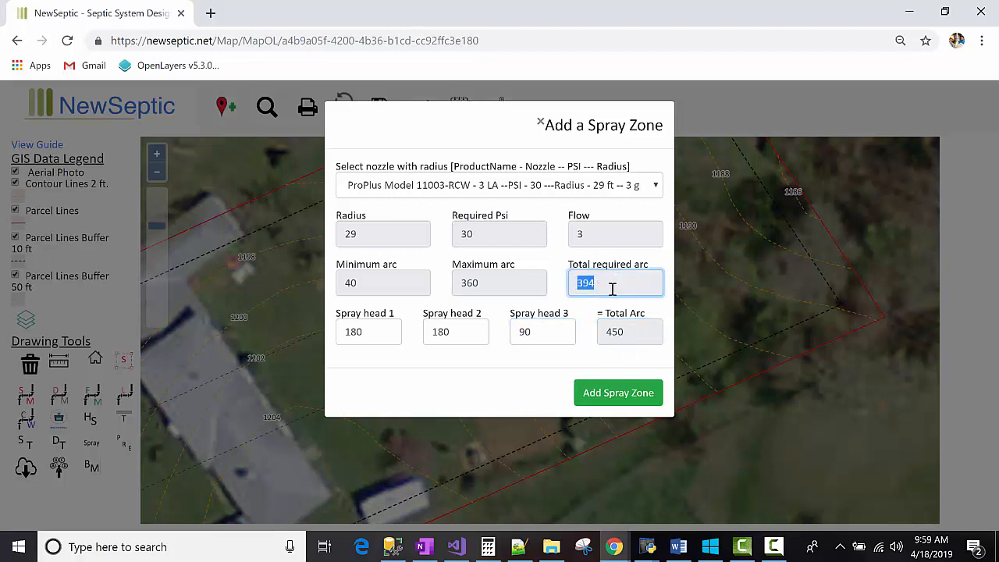
click(613, 396)
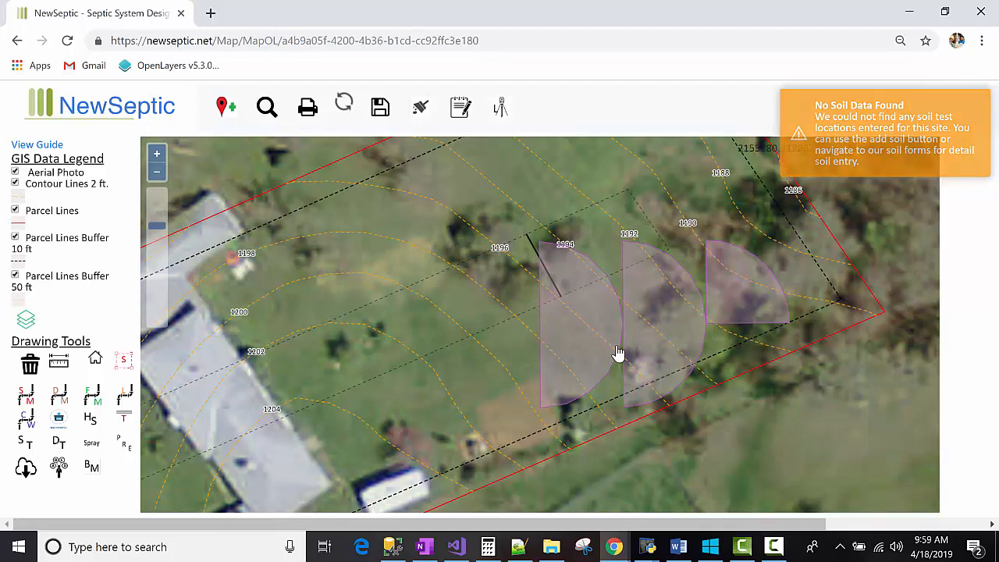
Step: Rotate the first semicircular spray zone and move it up against the measurement line between contours 1196 and 1194
click(581, 366)
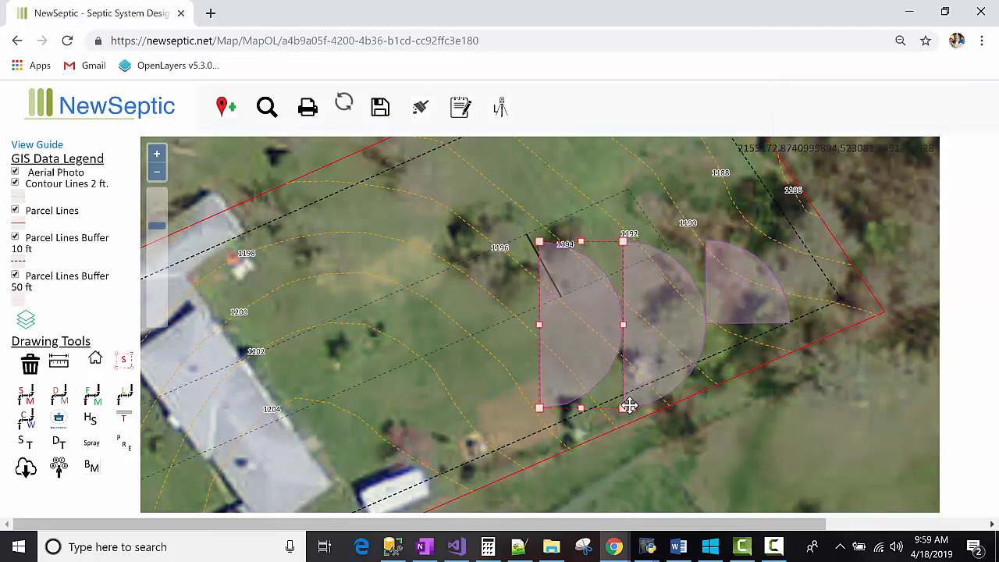
drag(629, 406, 523, 404)
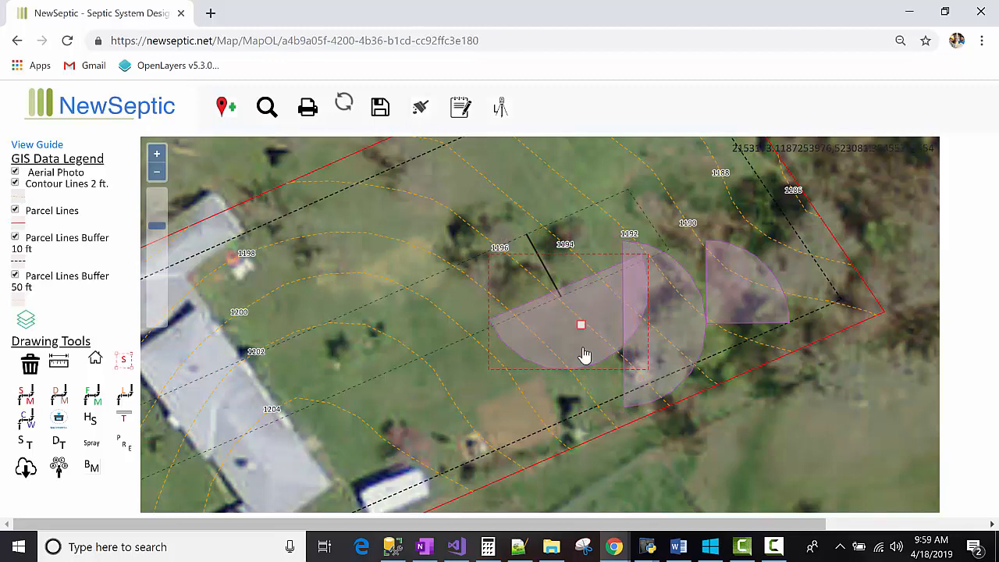
drag(597, 334, 553, 285)
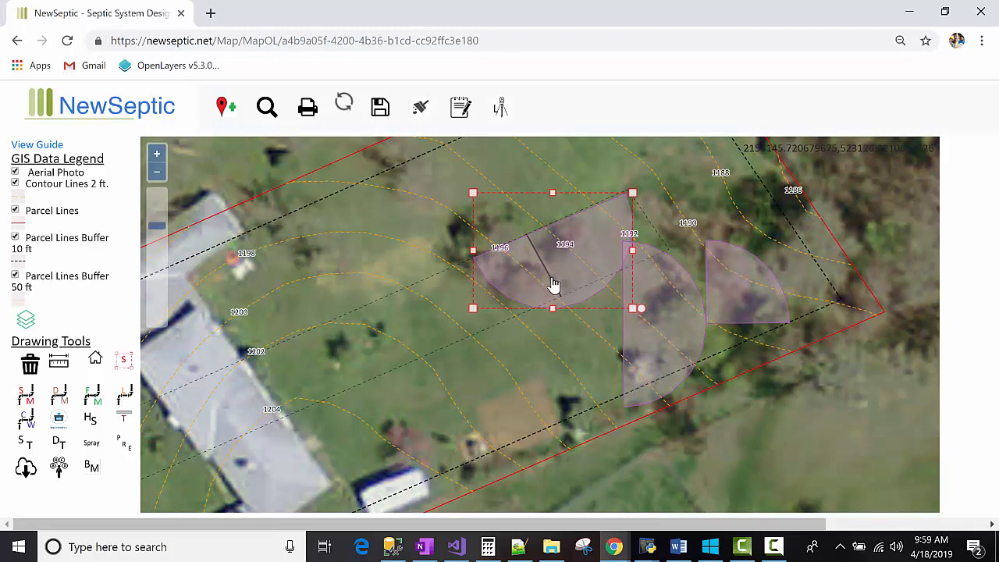
Step: Rotate the second semicircular spray zone and move it west alongside the first, following the contour
click(690, 350)
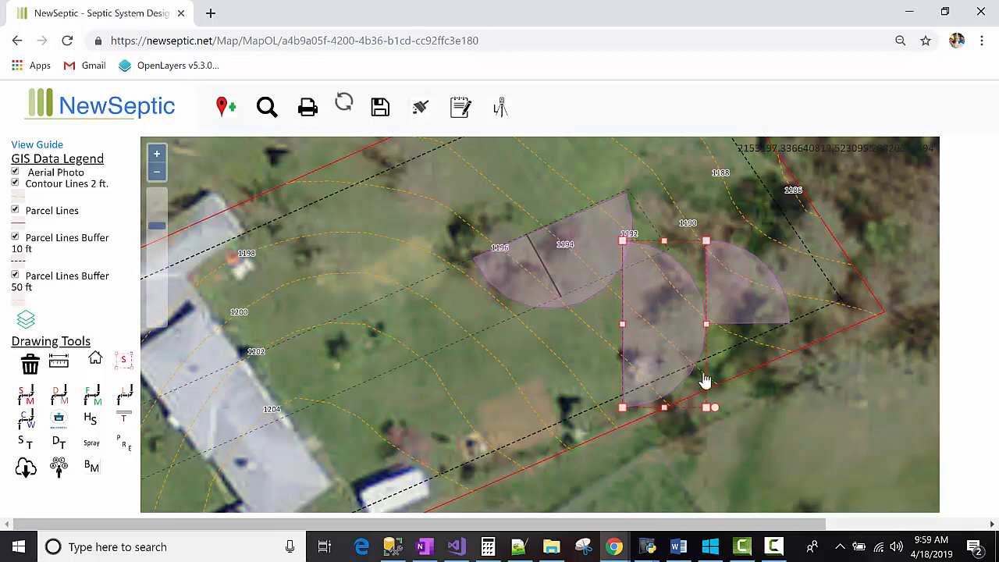
drag(710, 404, 615, 393)
drag(657, 329, 394, 339)
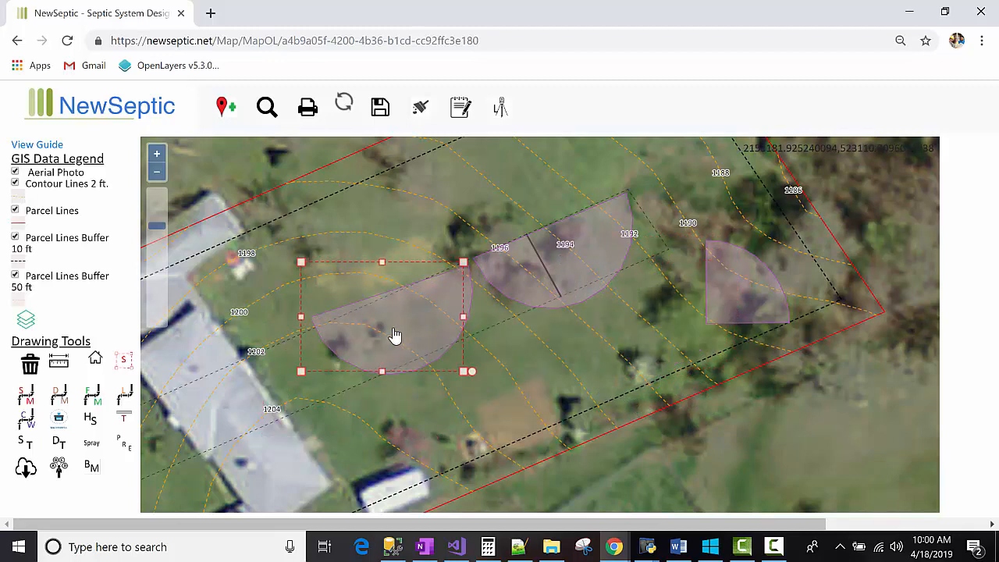
drag(481, 375, 484, 367)
drag(417, 334, 424, 328)
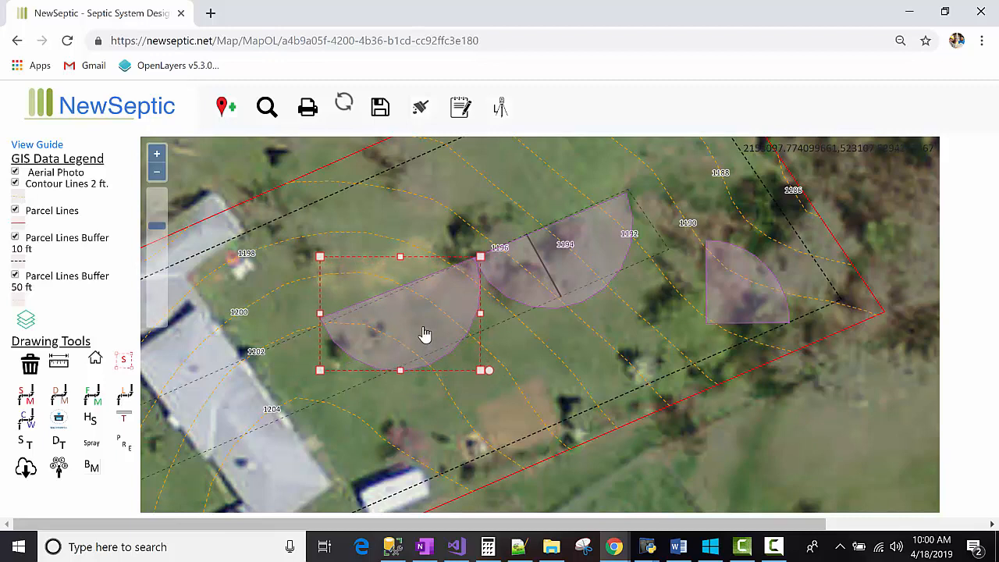
Step: Turn off the Aerial Photo layer to view the spray zones over the base map
click(747, 318)
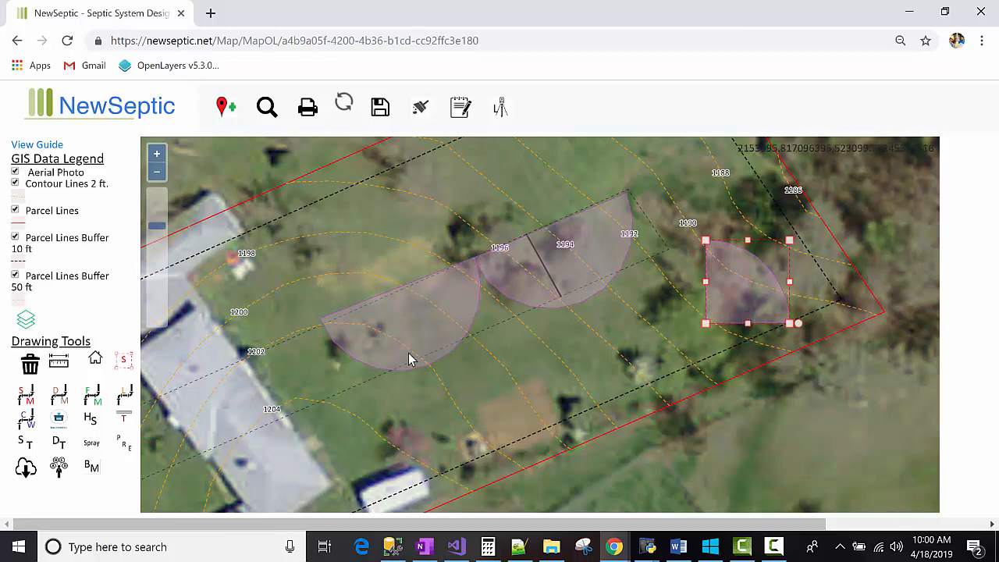
scroll(379, 335, down, 2)
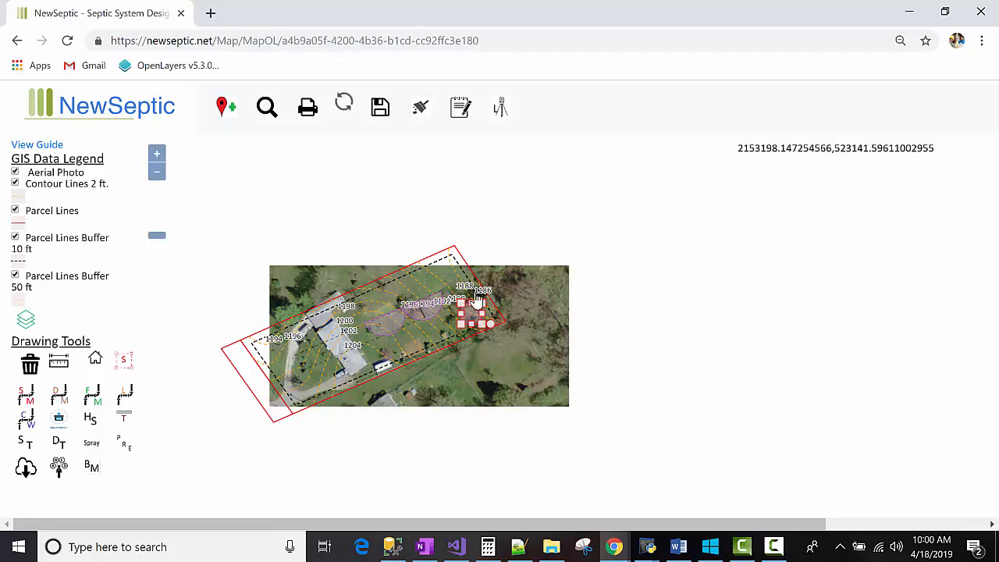
click(15, 172)
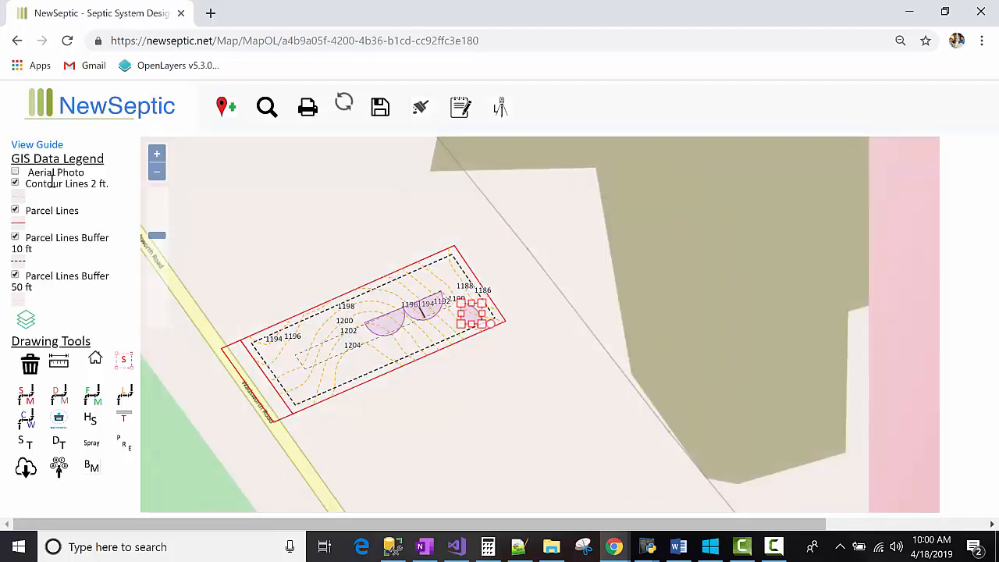
drag(315, 255, 408, 266)
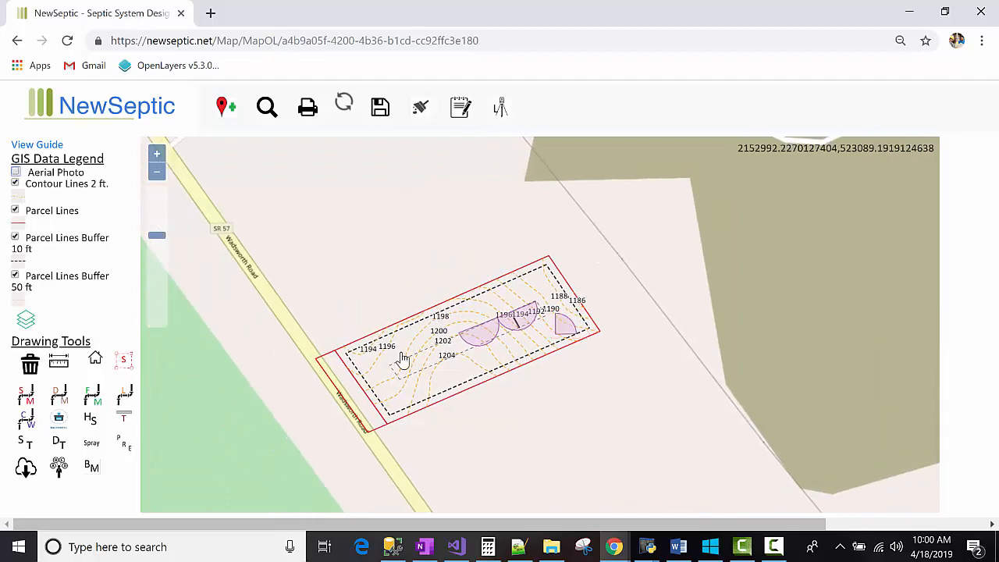
scroll(399, 356, up, 1)
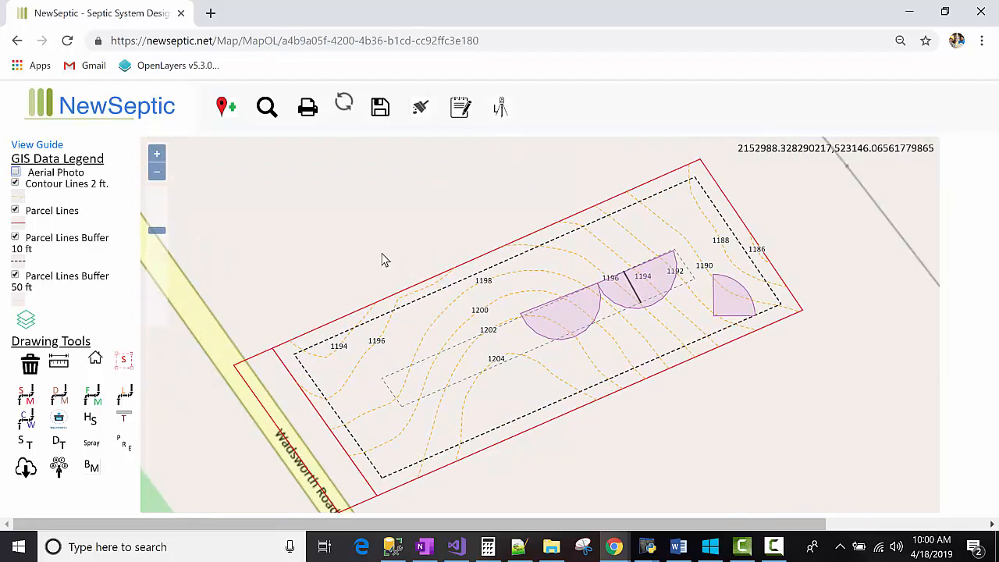
drag(383, 260, 369, 249)
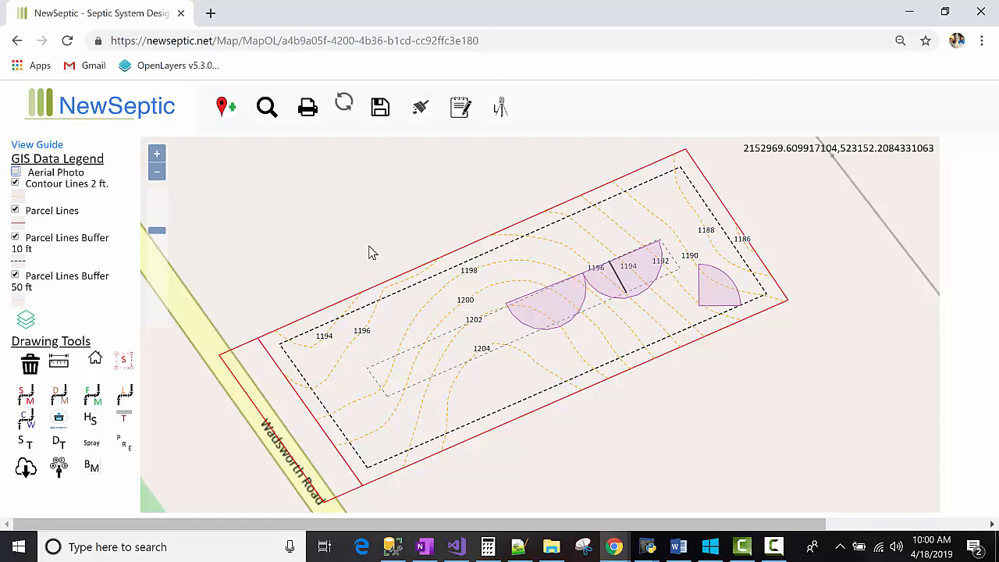